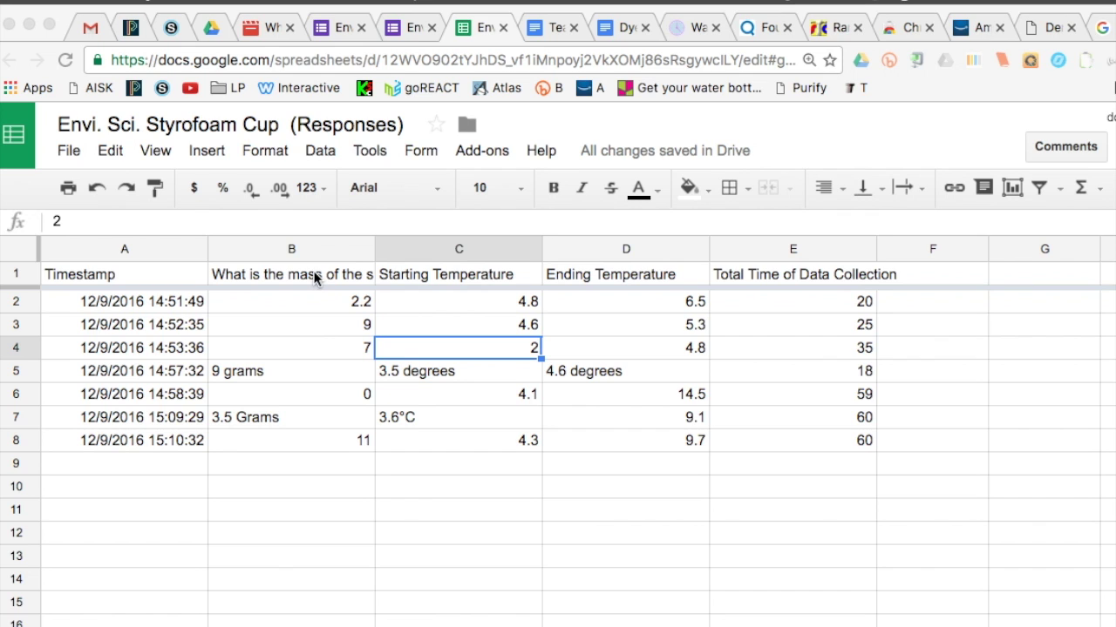
Wrap the header text in row 1
left_click(16, 273)
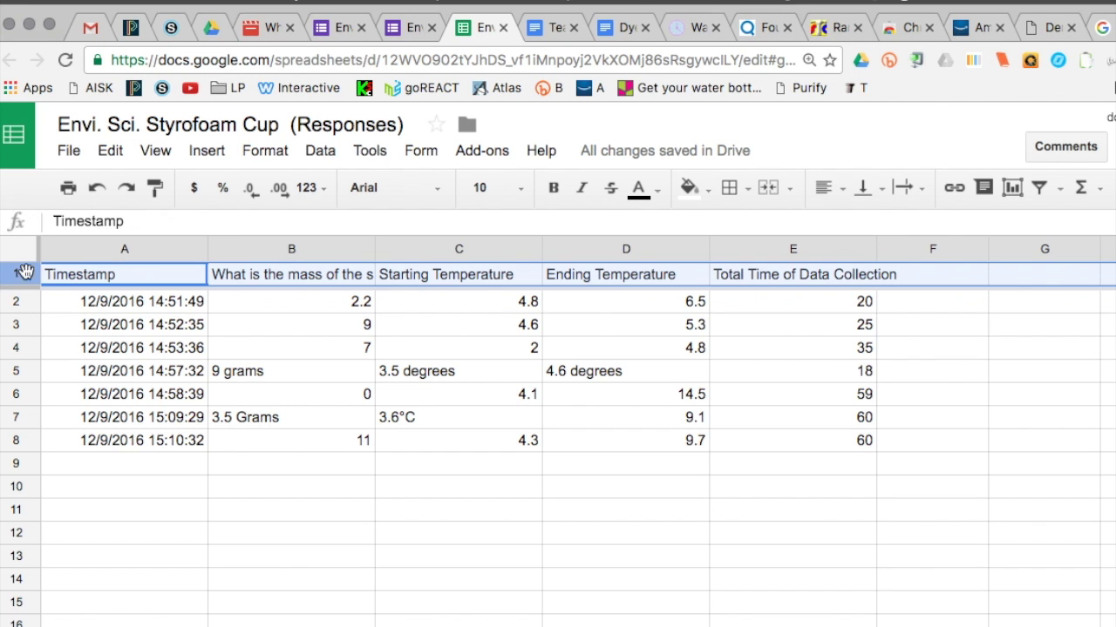
left_click(912, 190)
left_click(939, 226)
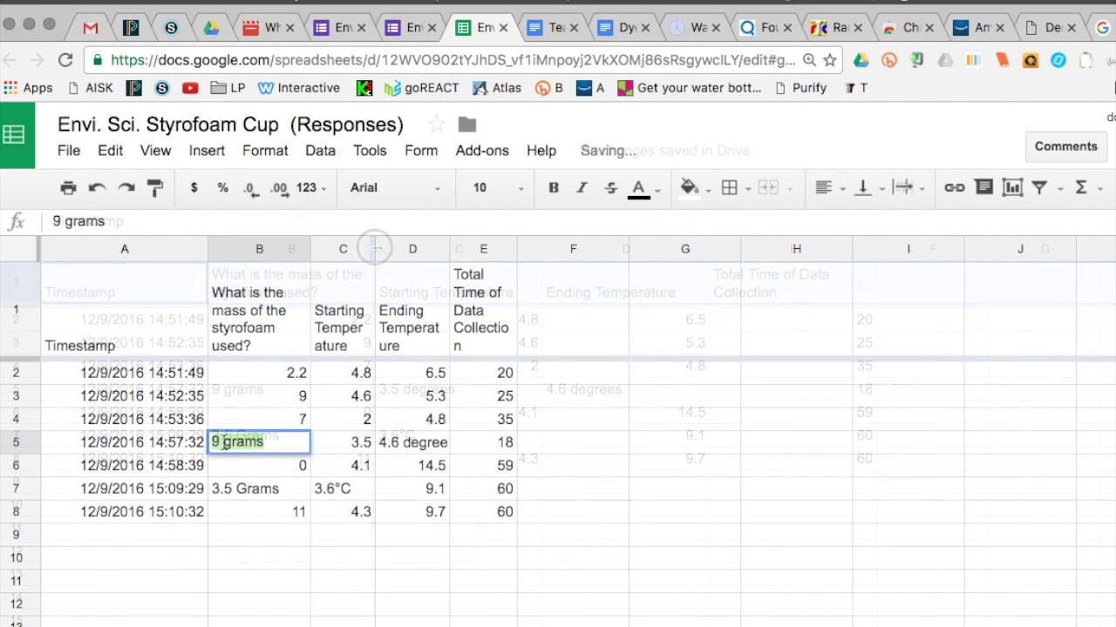
Delete 'grams', 'Grams', '°C' and 'degrees' from B5, B7, C7 and D5, leaving plain numbers
left_click_drag(224, 443, 276, 438)
key("BackSpace")
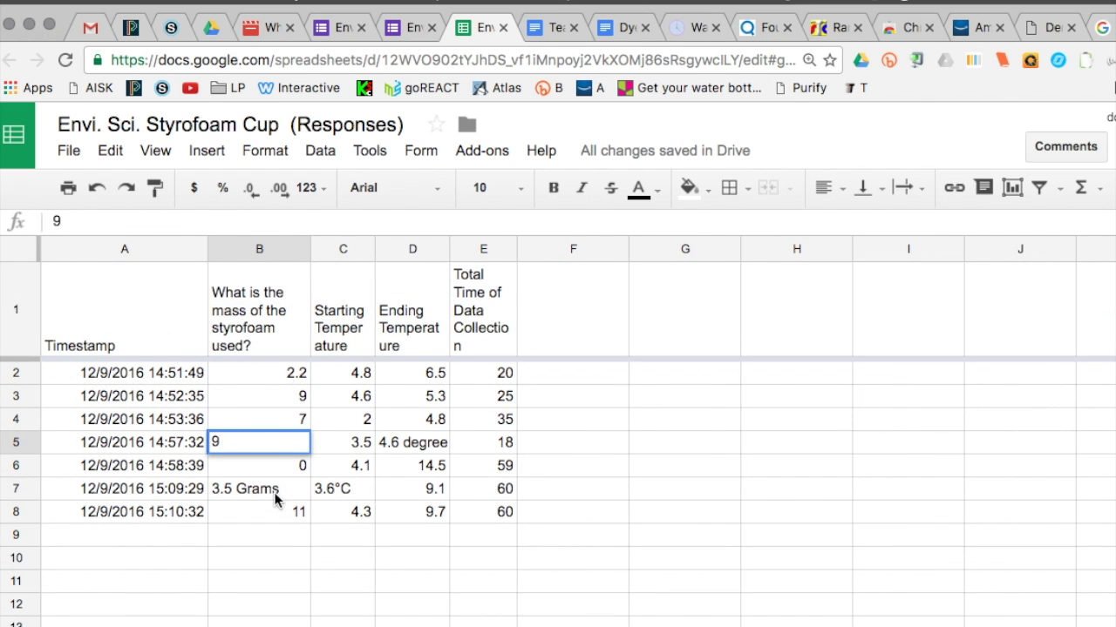
double_click(240, 489)
key("BackSpace")
left_click(340, 495)
double_click(340, 490)
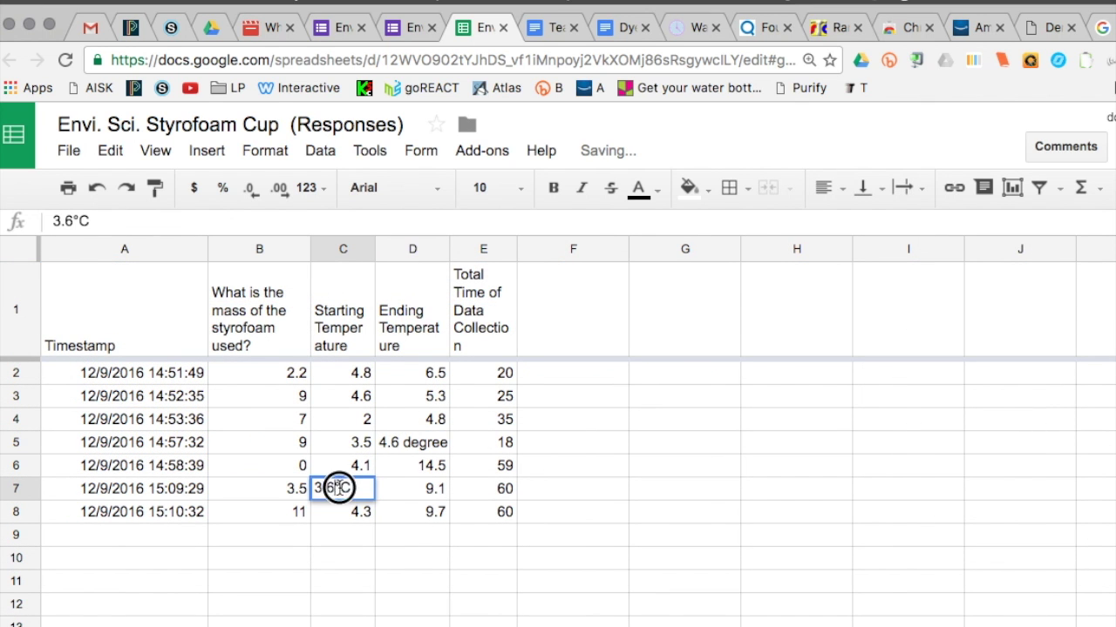
key("BackSpace")
key("BackSpace")
left_click(424, 447)
double_click(423, 445)
key("BackSpace")
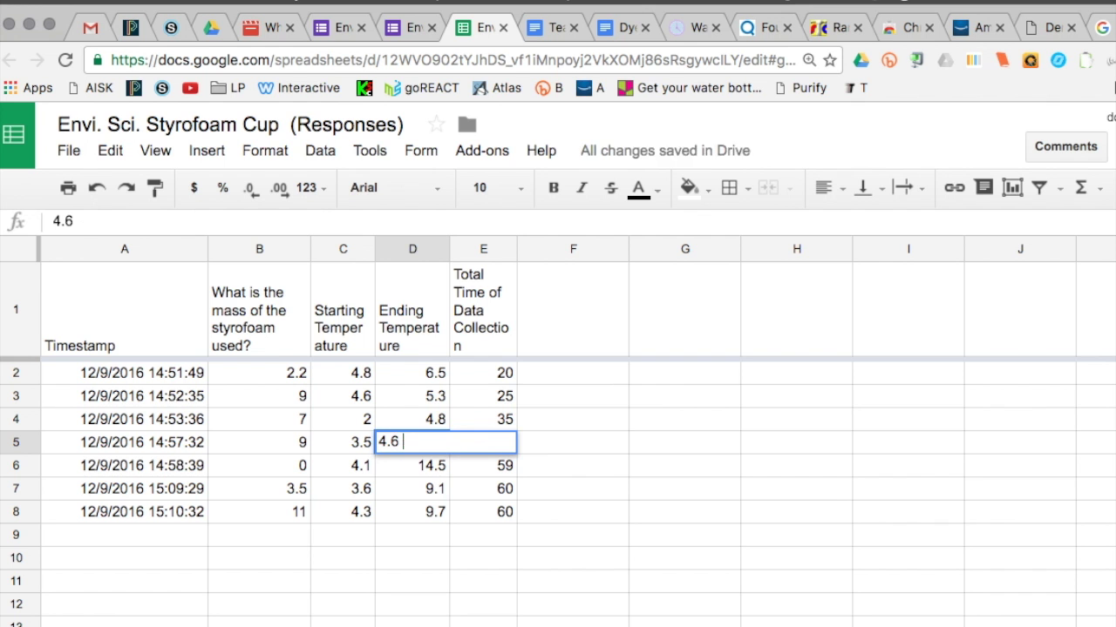
key("Return")
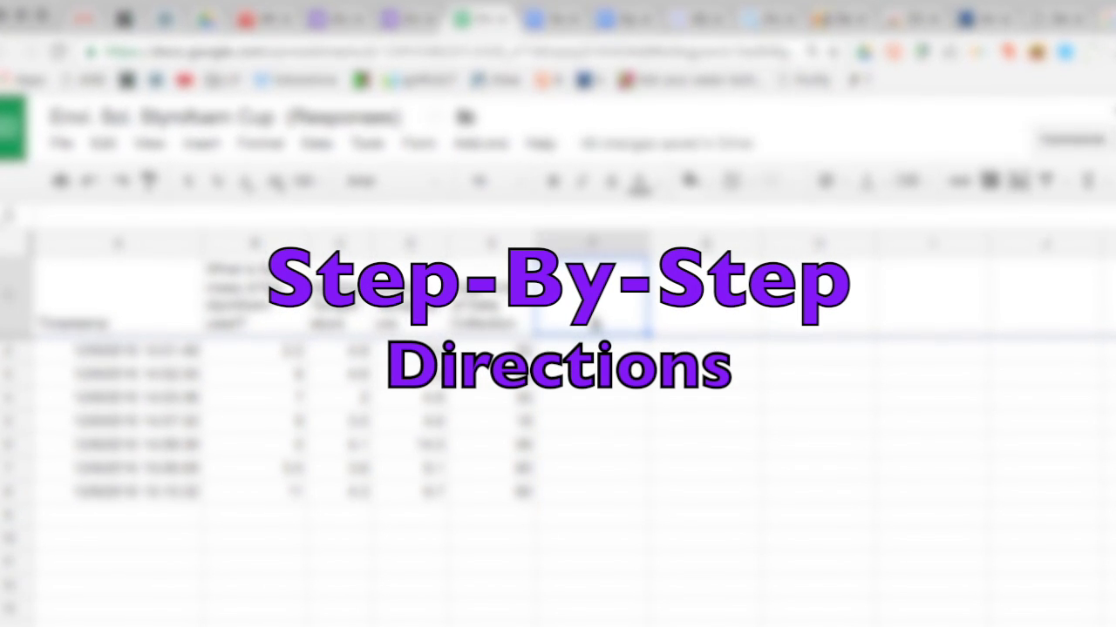
Head column F with '(end temp. - start temp) ÷ time'
type("(end temp. ")
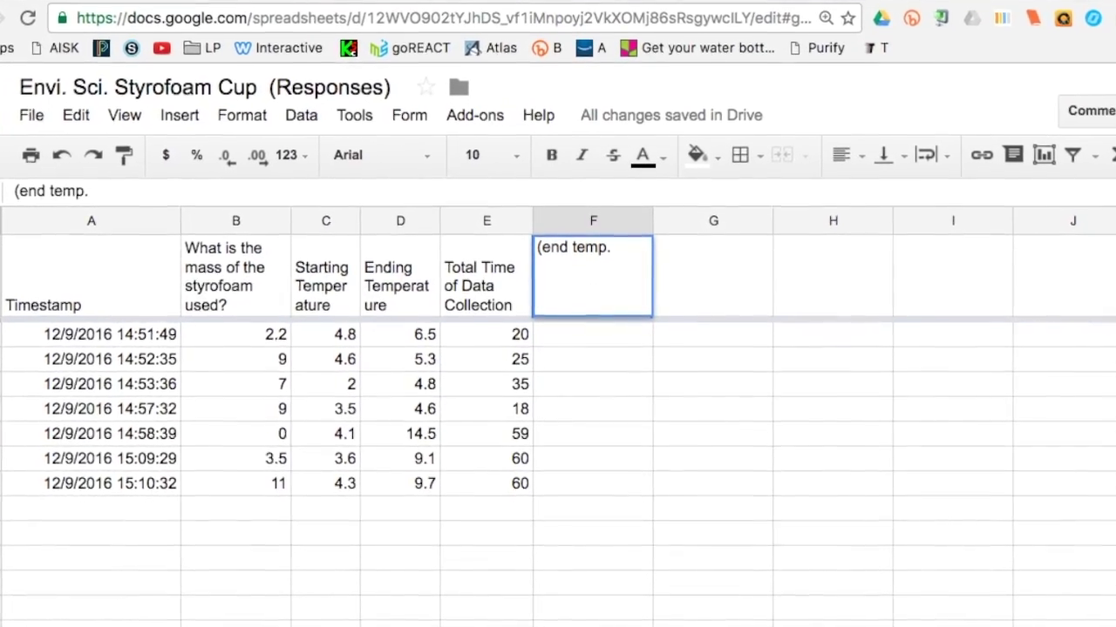
type("÷ star")
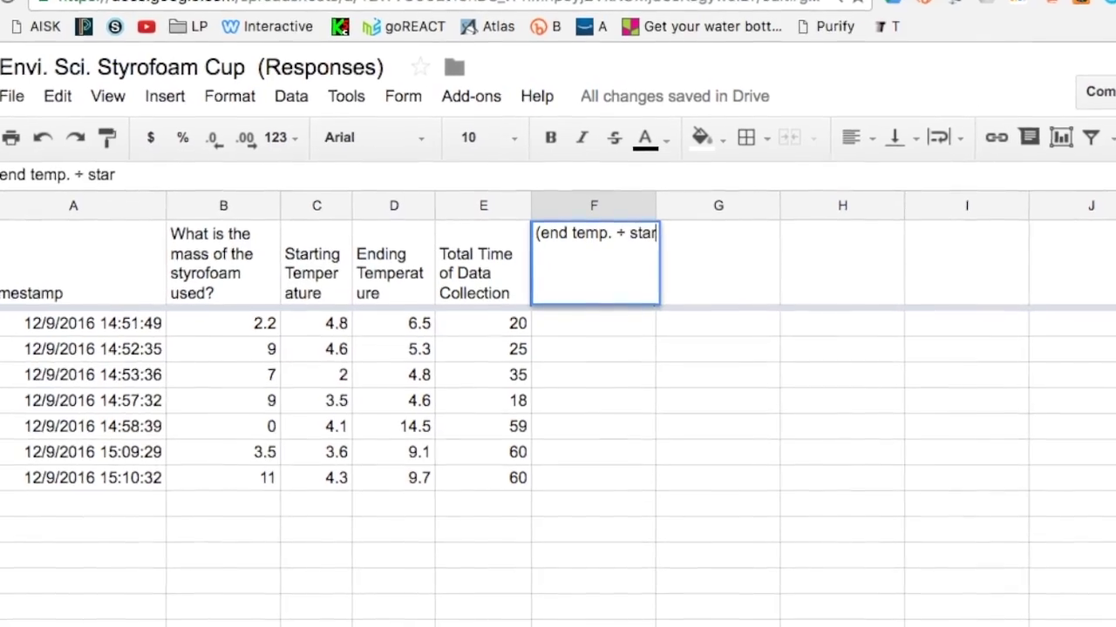
key("BackSpace")
key("BackSpace")
key("BackSpace")
key("BackSpace")
key("BackSpace")
key("BackSpace")
type("- sar")
key("BackSpace")
key("BackSpace")
type("tart temp")
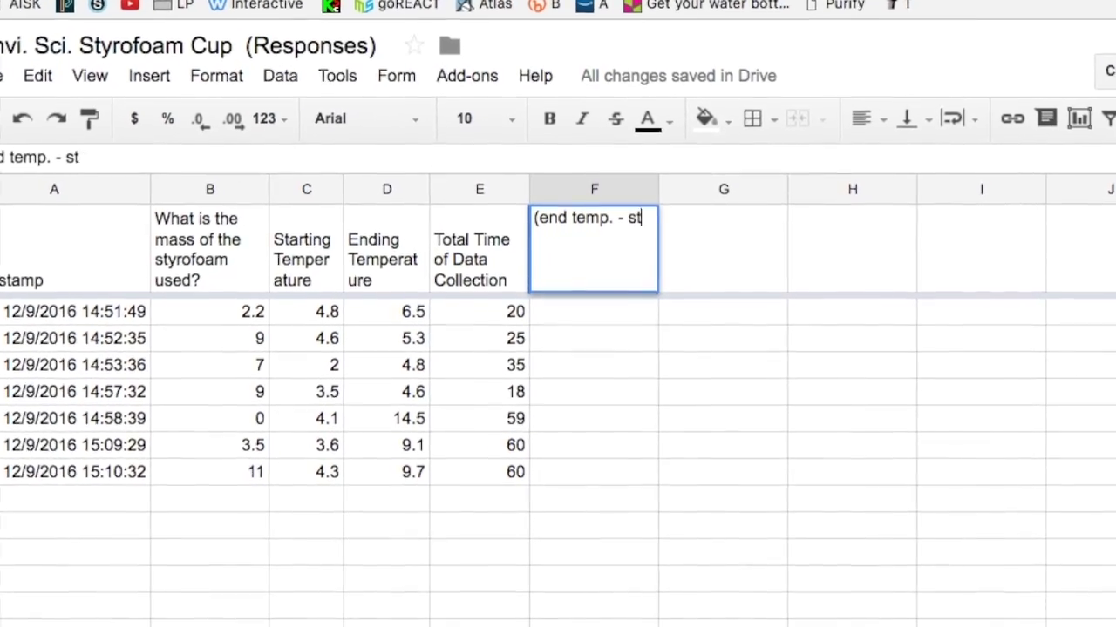
type(")")
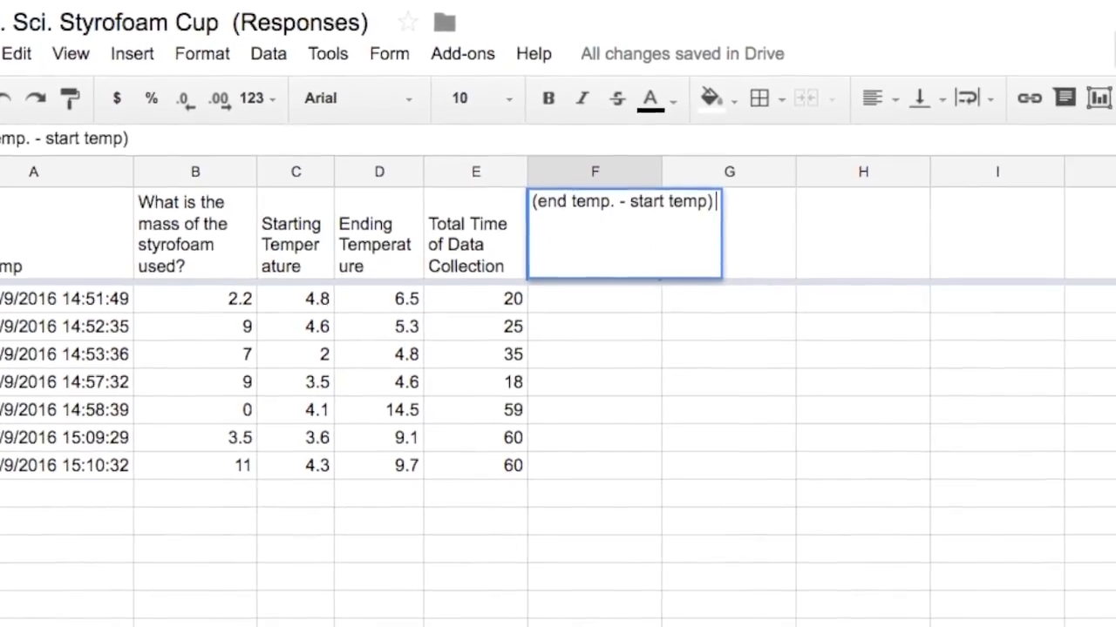
type(" /")
key("BackSpace")
key("BackSpace")
type("÷")
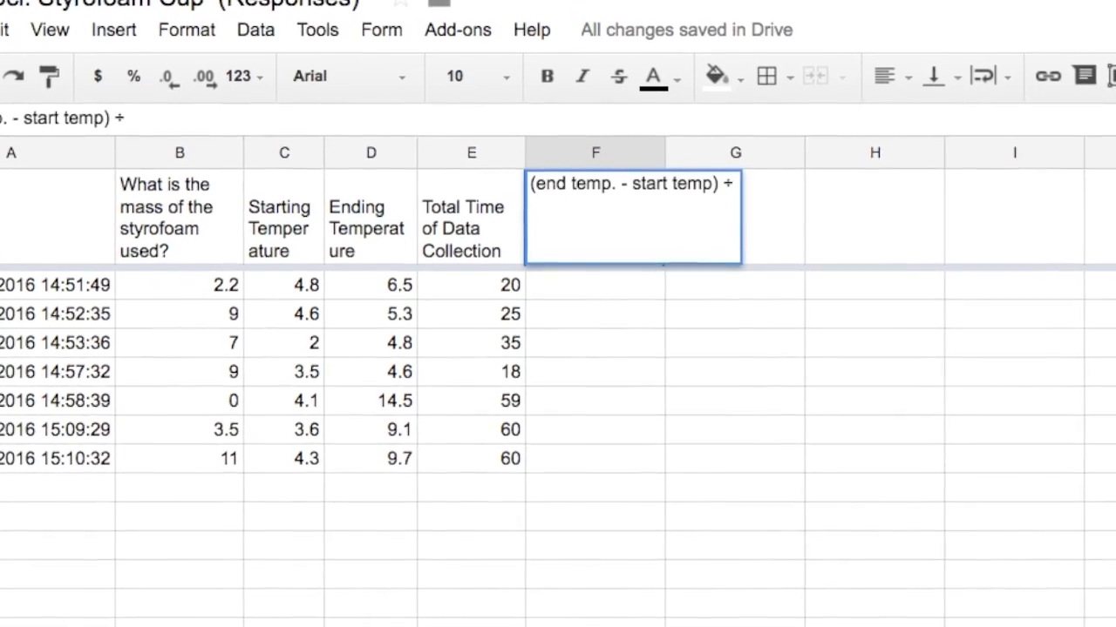
type(" time")
key("Return")
Enter =(D2-C2)/E2 in F2, giving 0.085
type("=")
left_click(390, 277)
key("BackSpace")
key("BackSpace")
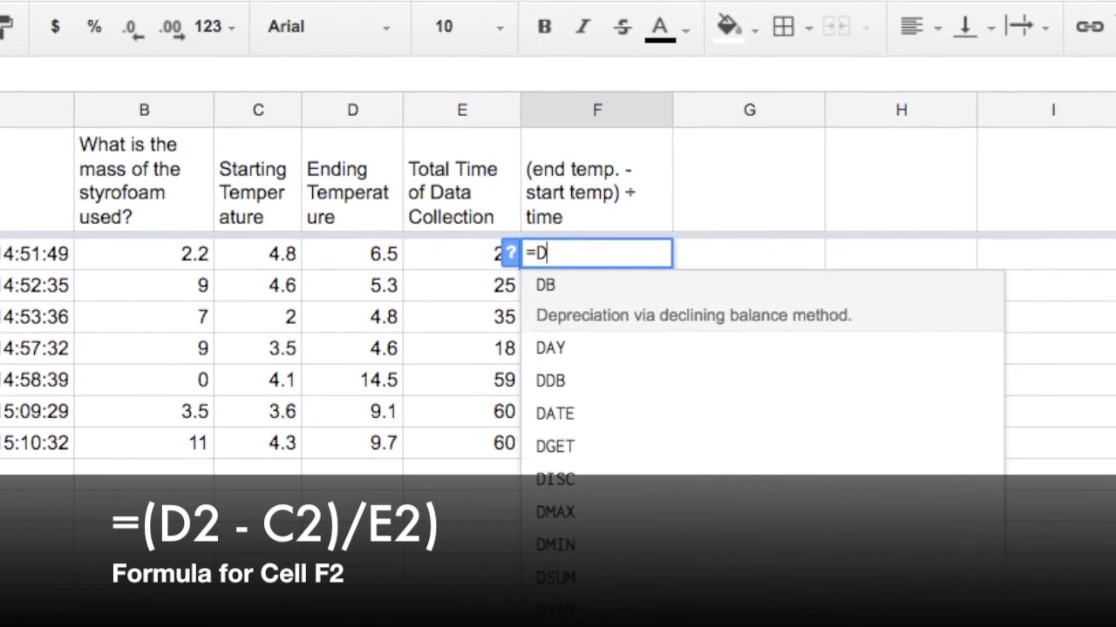
type("(")
left_click(344, 258)
type("-")
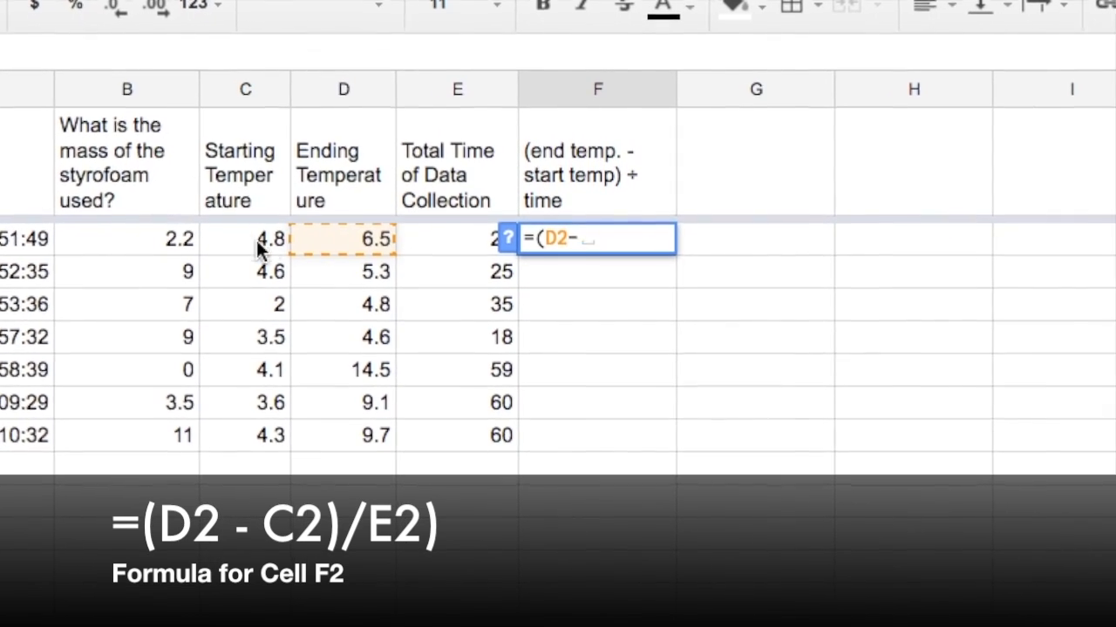
left_click(263, 242)
type(")/")
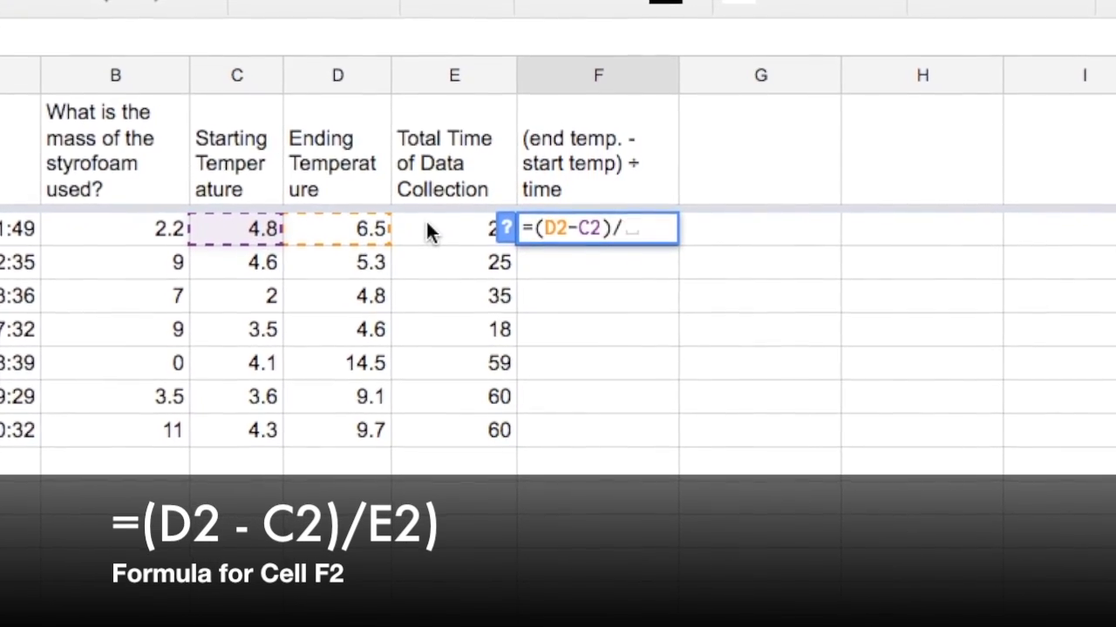
left_click(427, 225)
key("Return")
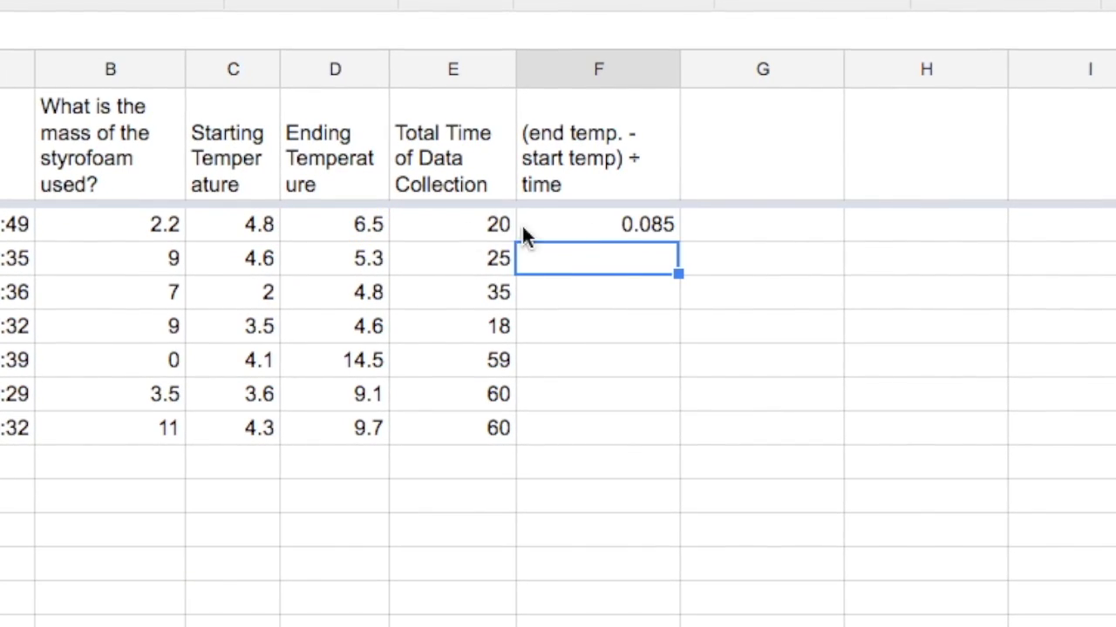
left_click(523, 224)
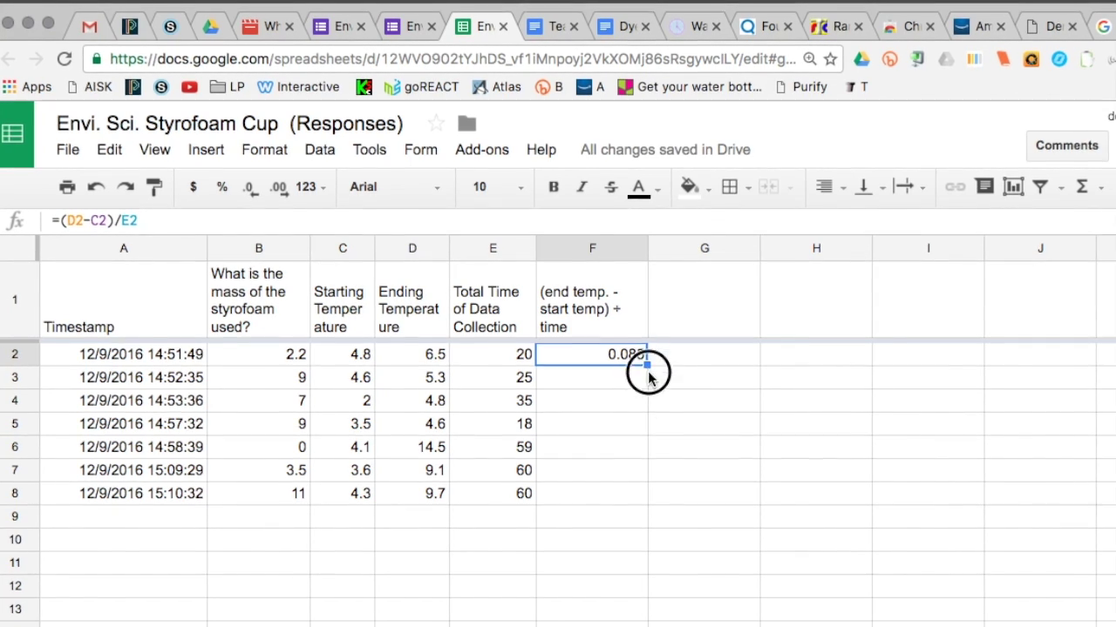
Fill the rate formula down F2:F8 and display the results to three decimals
left_click_drag(772, 458, 652, 497)
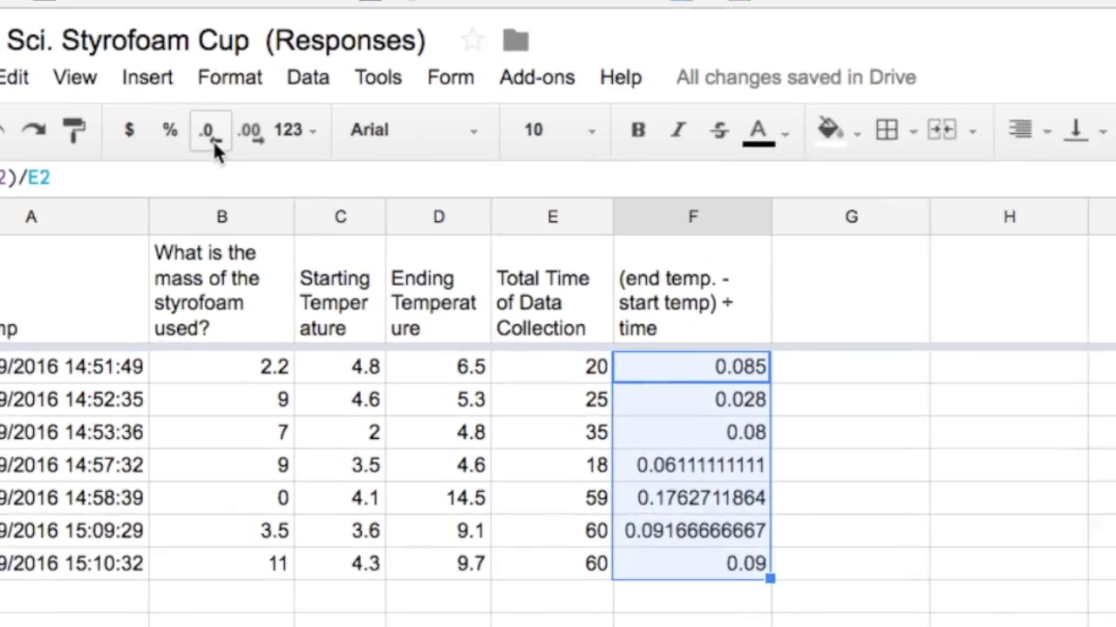
left_click(220, 148)
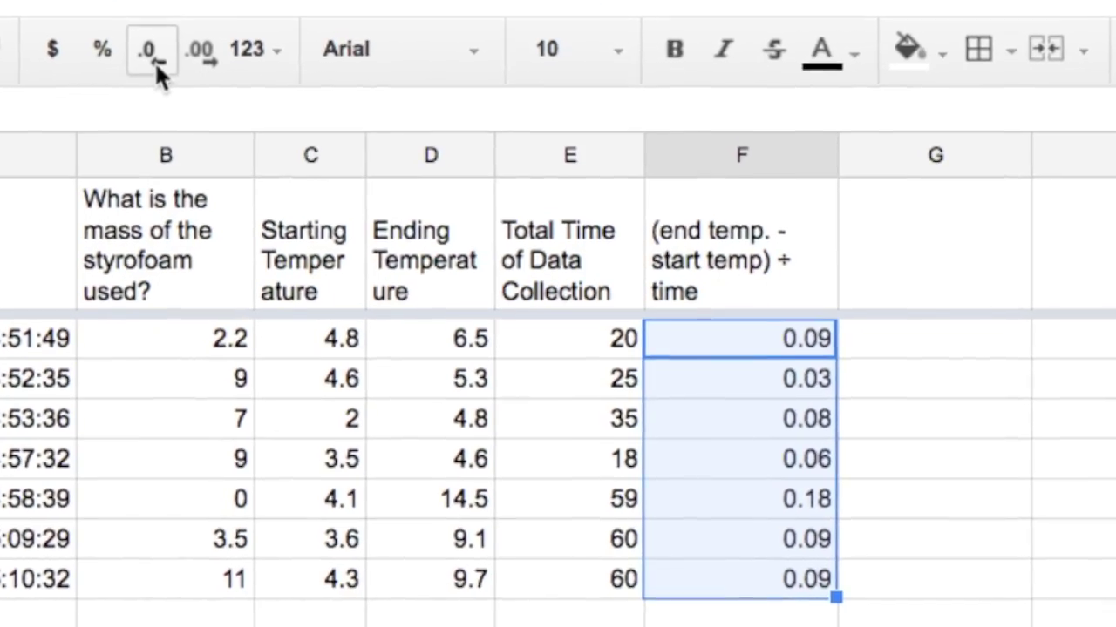
left_click(190, 35)
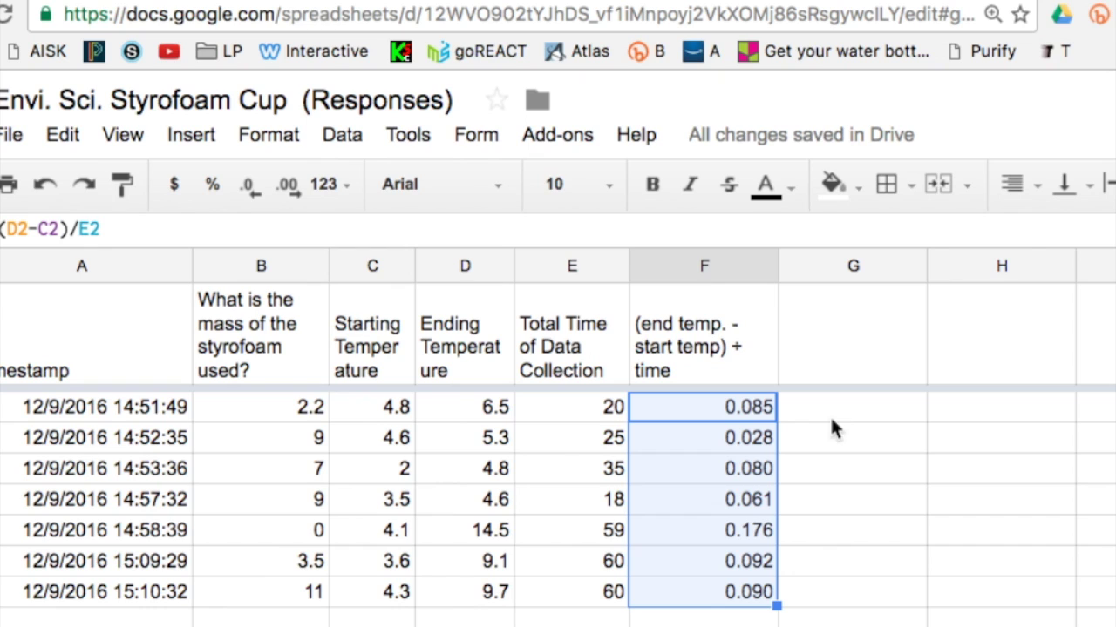
left_click(281, 262)
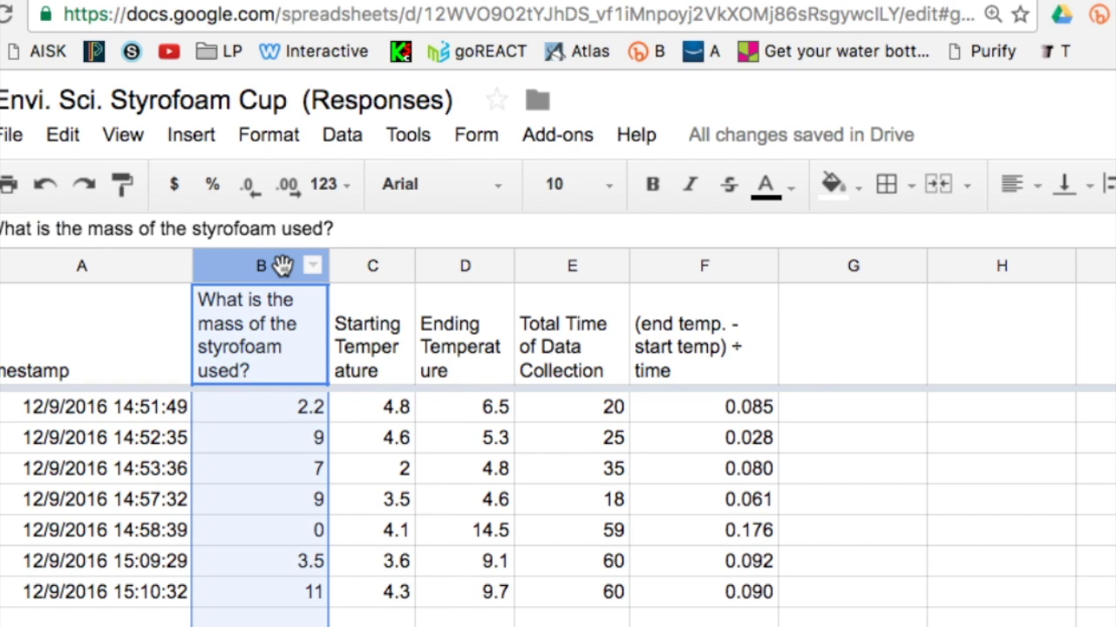
Insert a scatter chart of styrofoam mass (column B) against the rate column F
left_click(712, 268, "super")
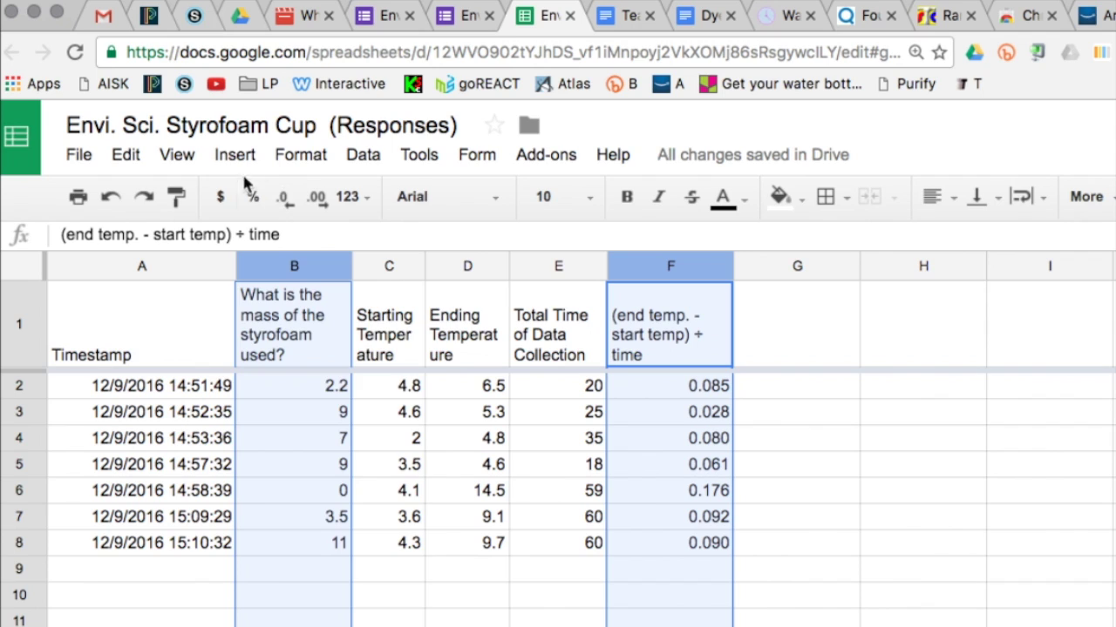
left_click(201, 140)
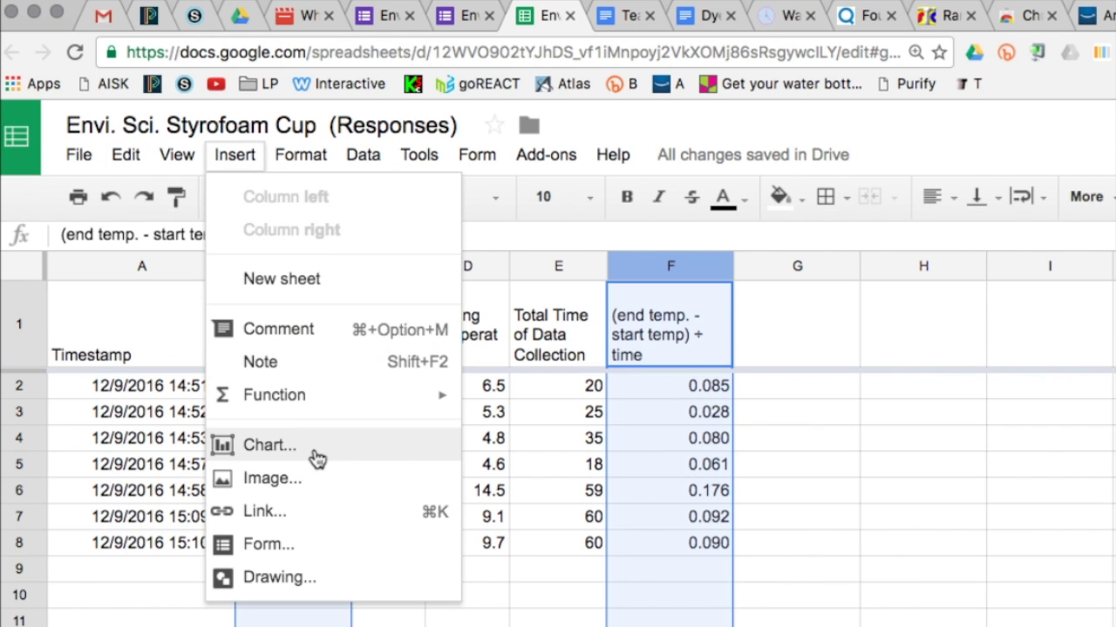
left_click(262, 446)
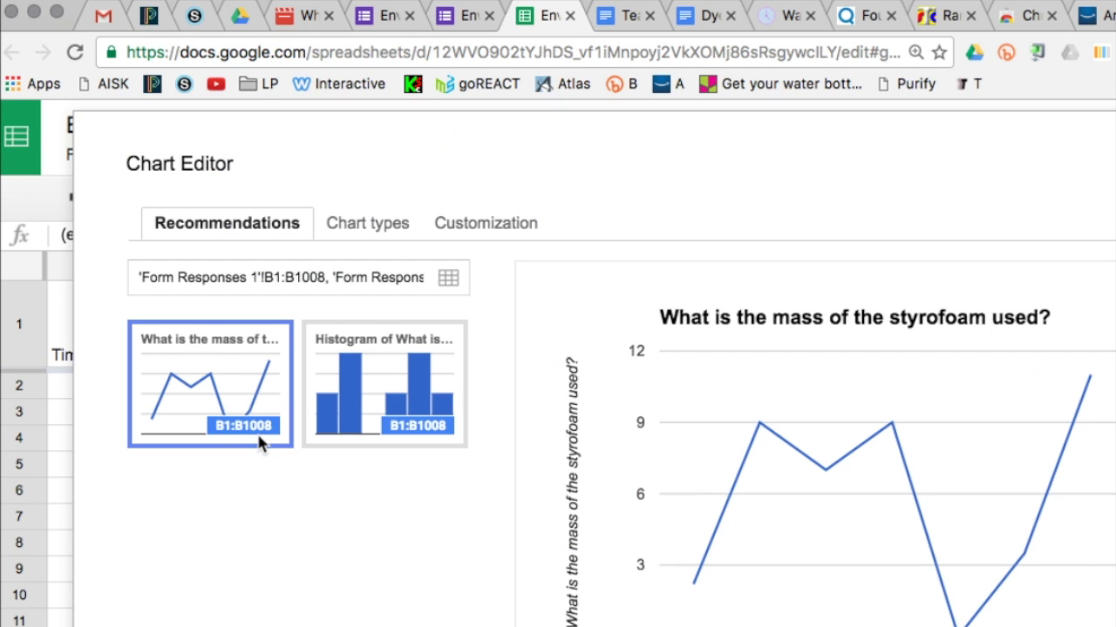
left_click(364, 234)
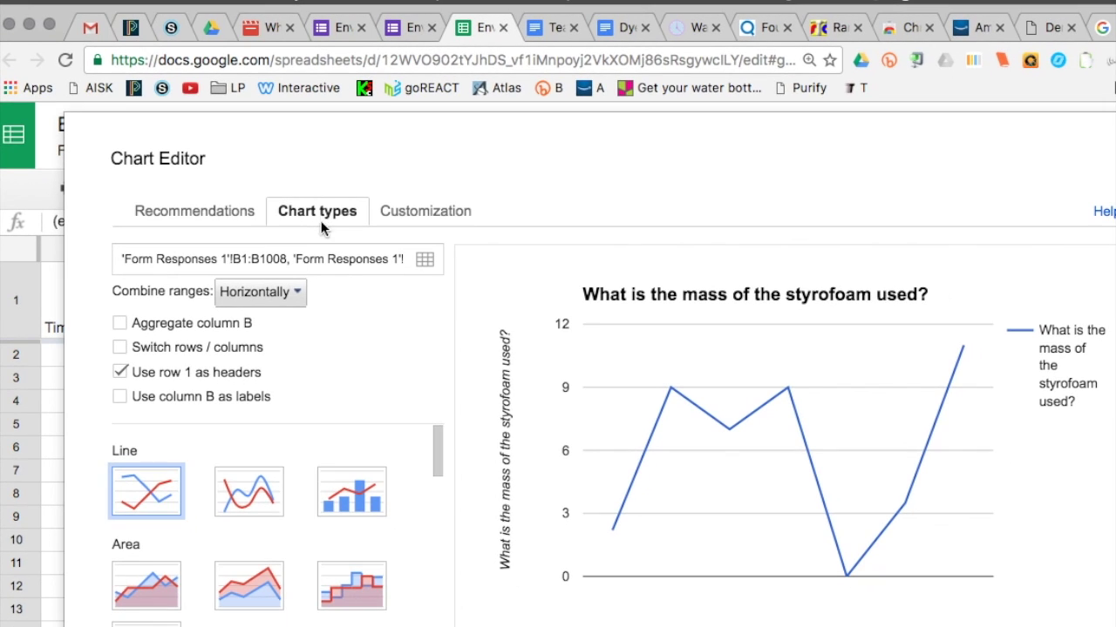
scroll(231, 479, "down", 3)
scroll(225, 478, "down", 5)
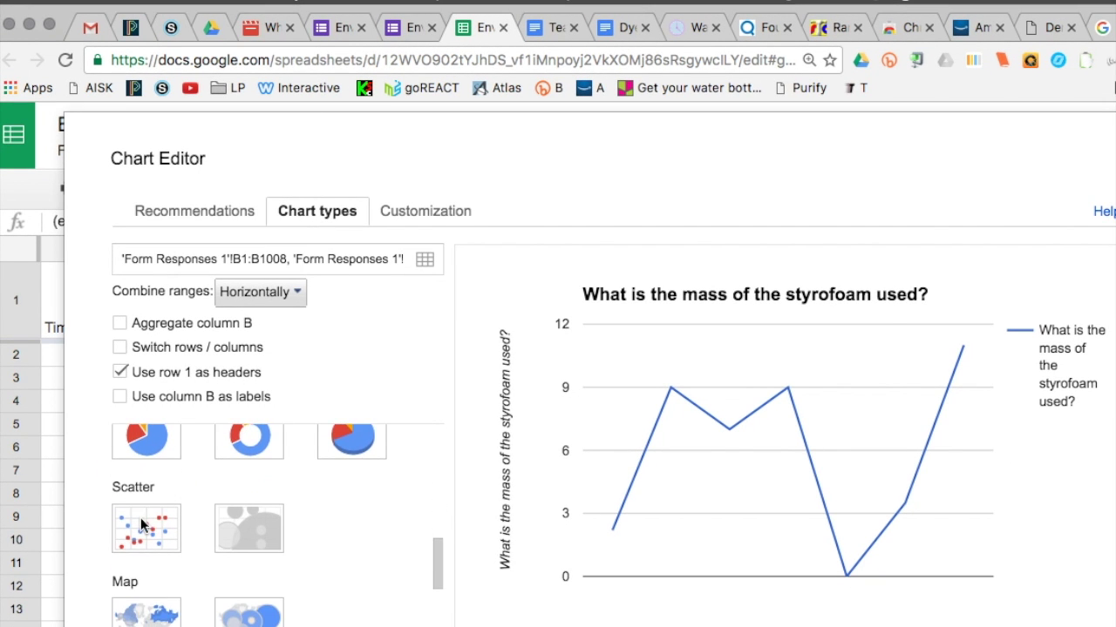
left_click(141, 525)
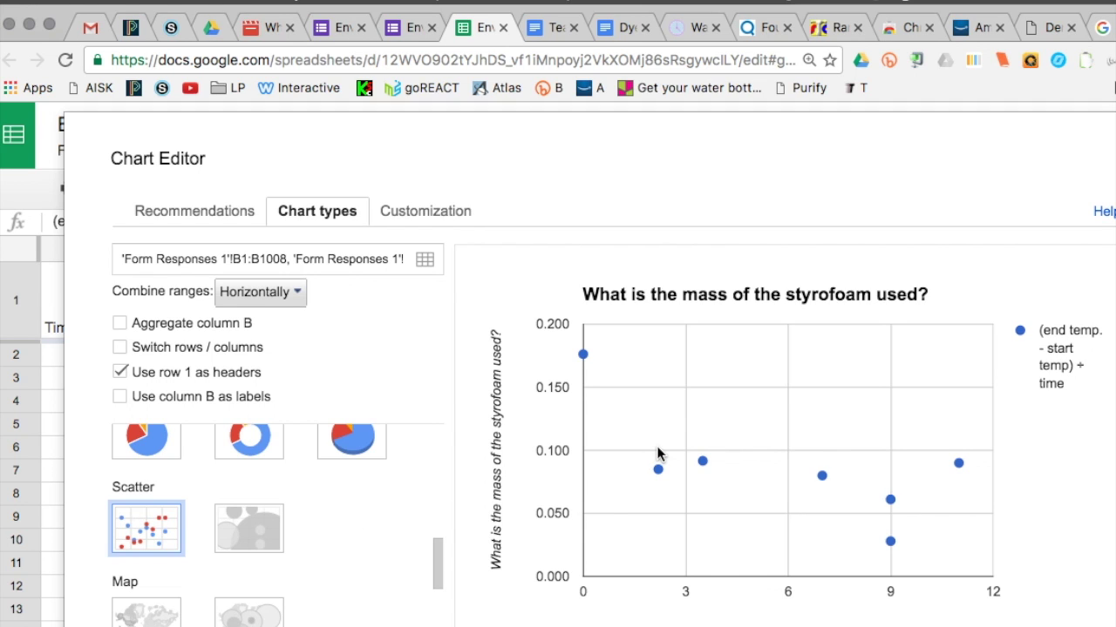
scroll(423, 502, "down", 2)
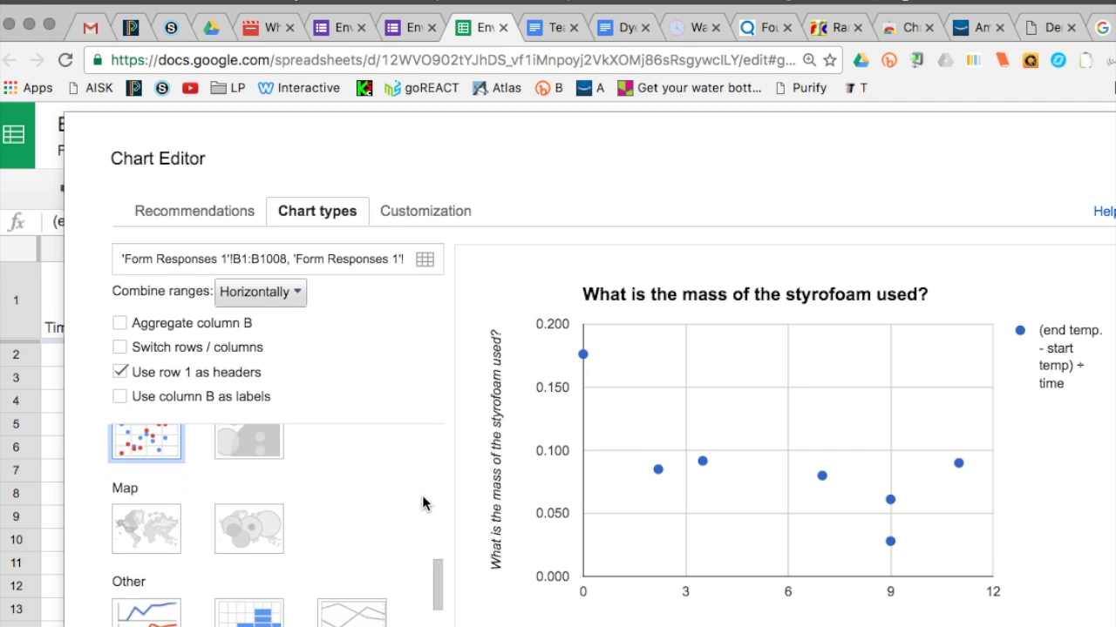
scroll(424, 502, "down", 1)
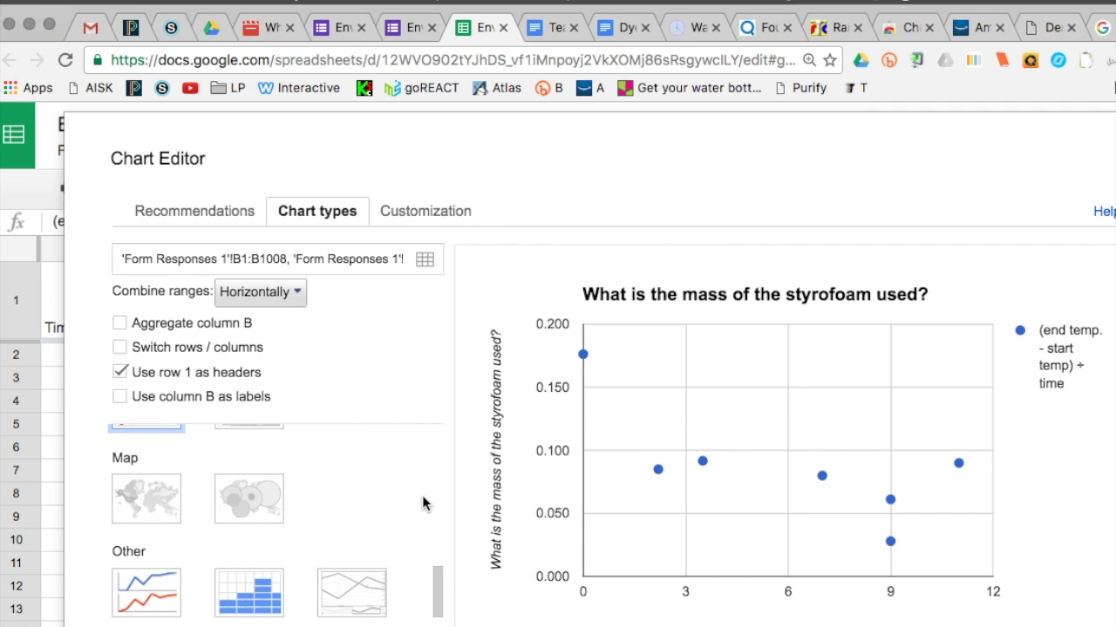
left_click(441, 215)
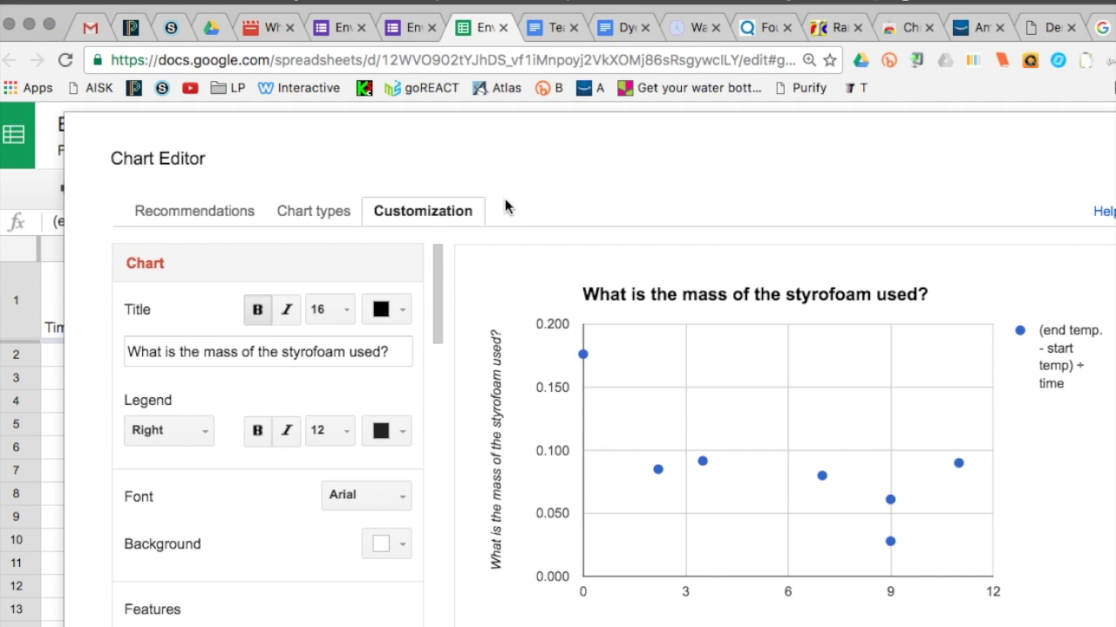
Change the chart title to 'Mass of the styrofoam used (units) versus Average Temperature increase per minute'
scroll(330, 427, "down", 1)
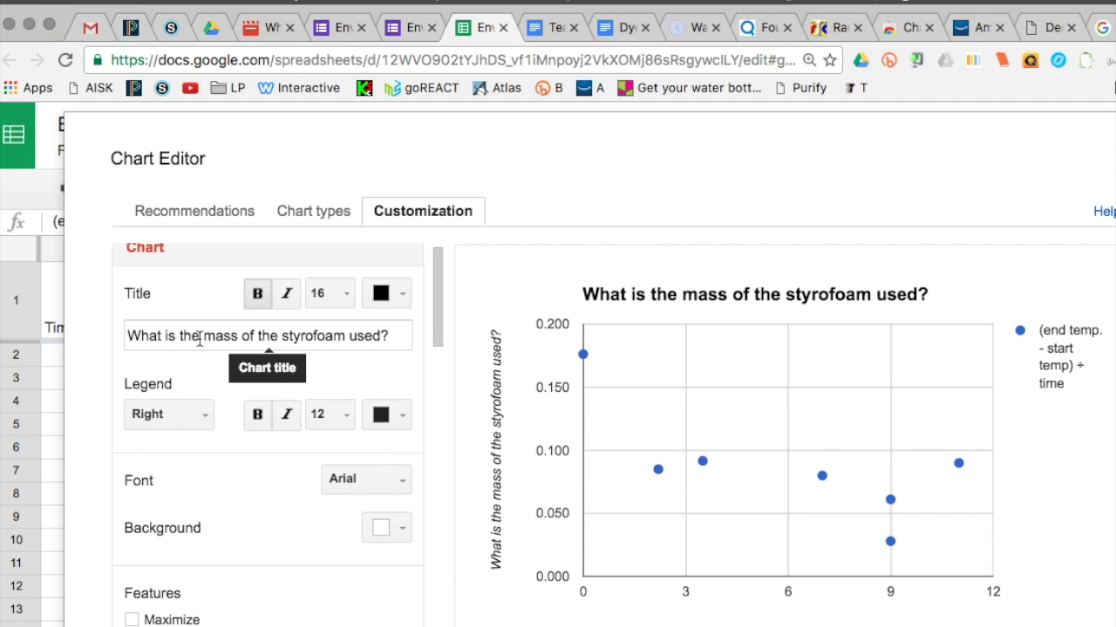
left_click_drag(200, 339, 125, 311)
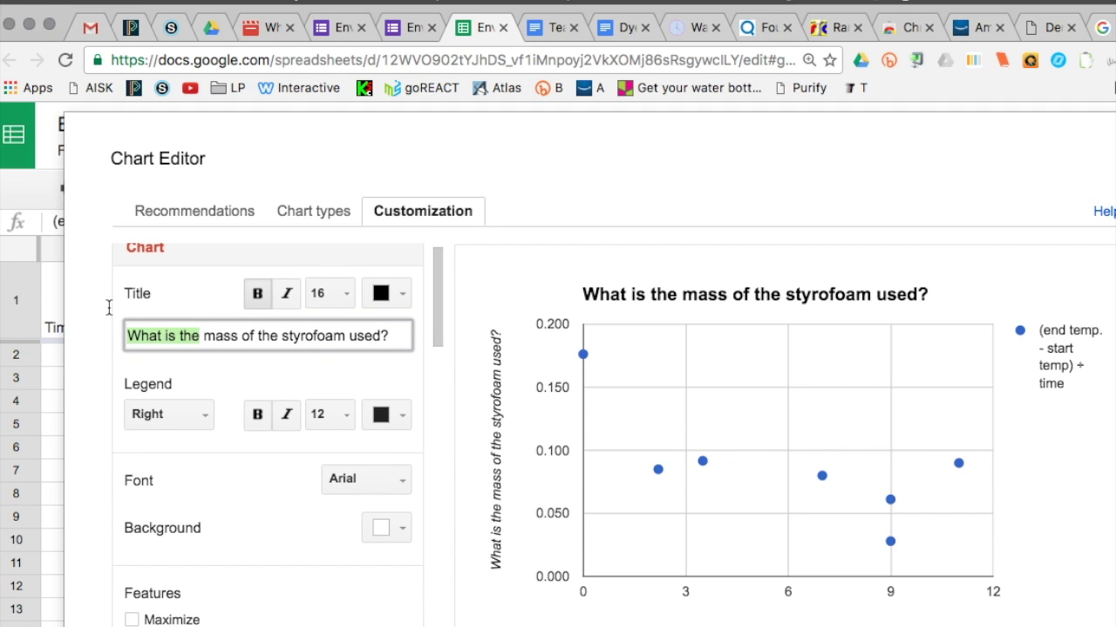
key("BackSpace")
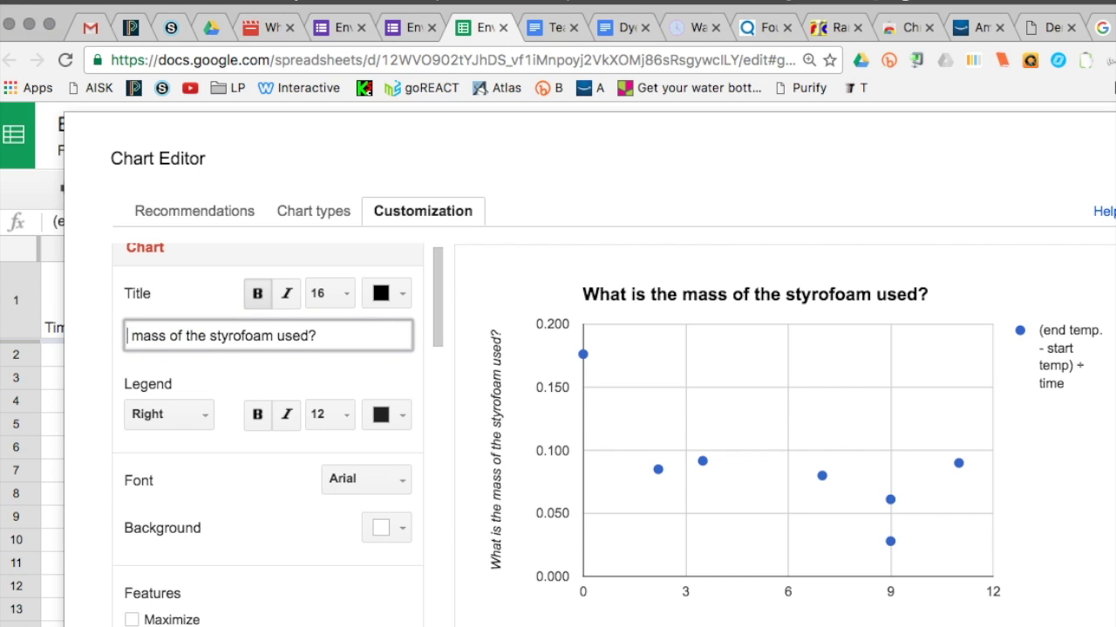
key("BackSpace")
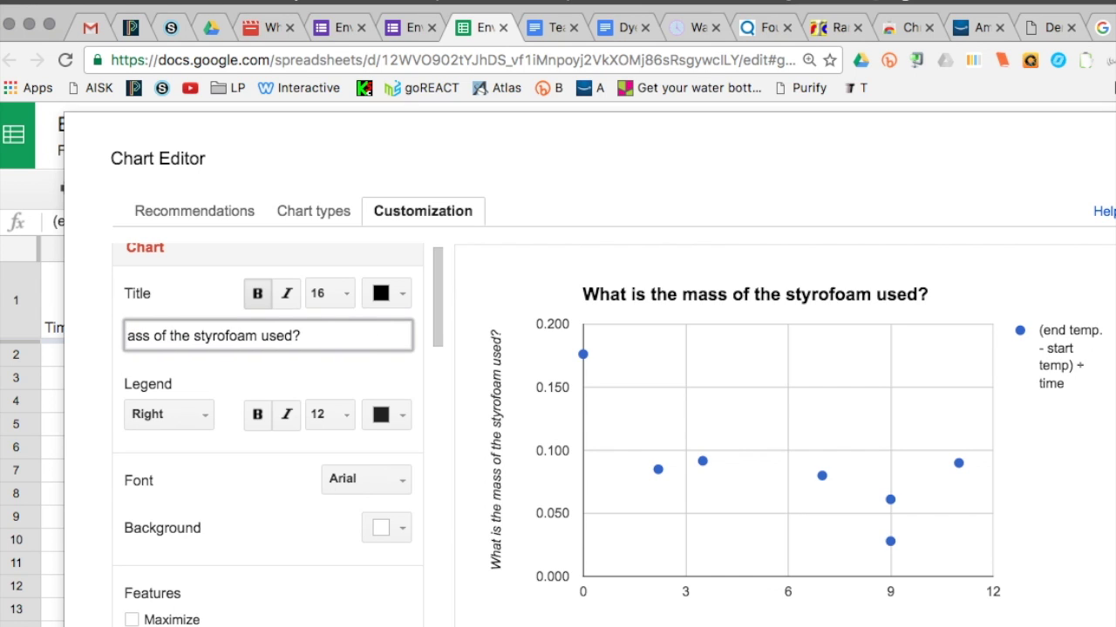
type("M")
left_click_drag(307, 336, 318, 339)
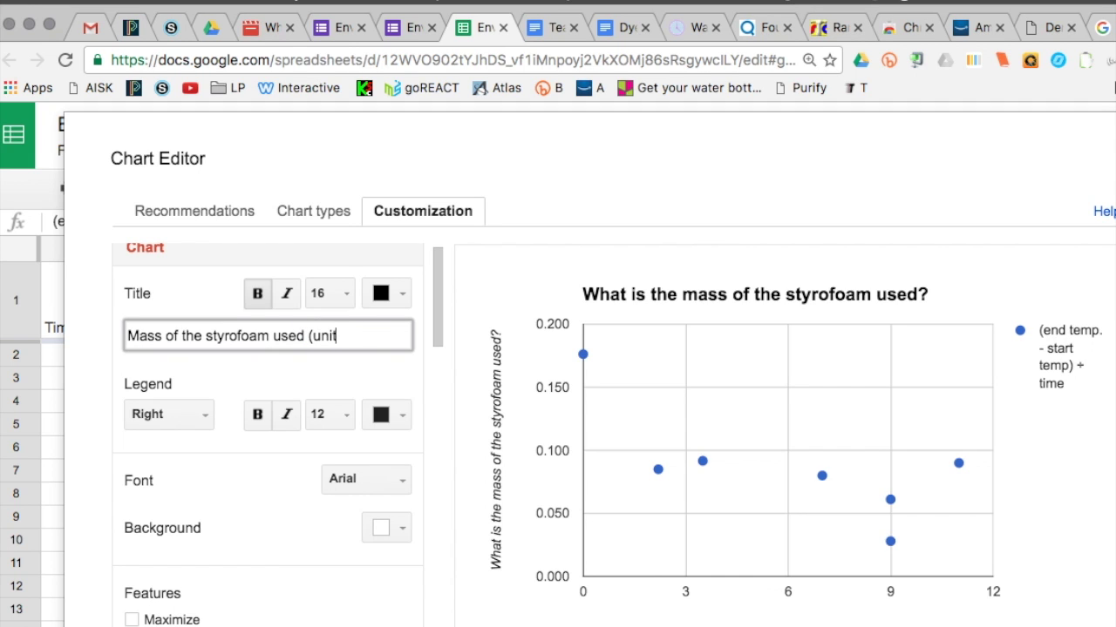
type("versus Average Temperature increase per minute.")
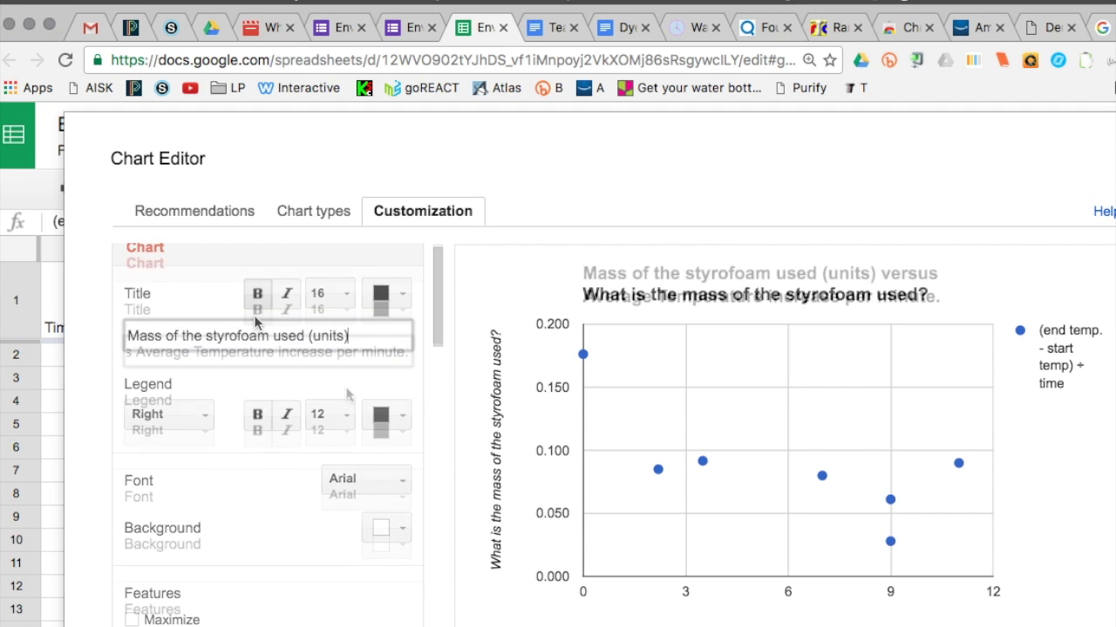
scroll(346, 392, "down", 5)
Title the horizontal axis 'Mass of styrofoam used (units go here)'
scroll(340, 418, "down", 1)
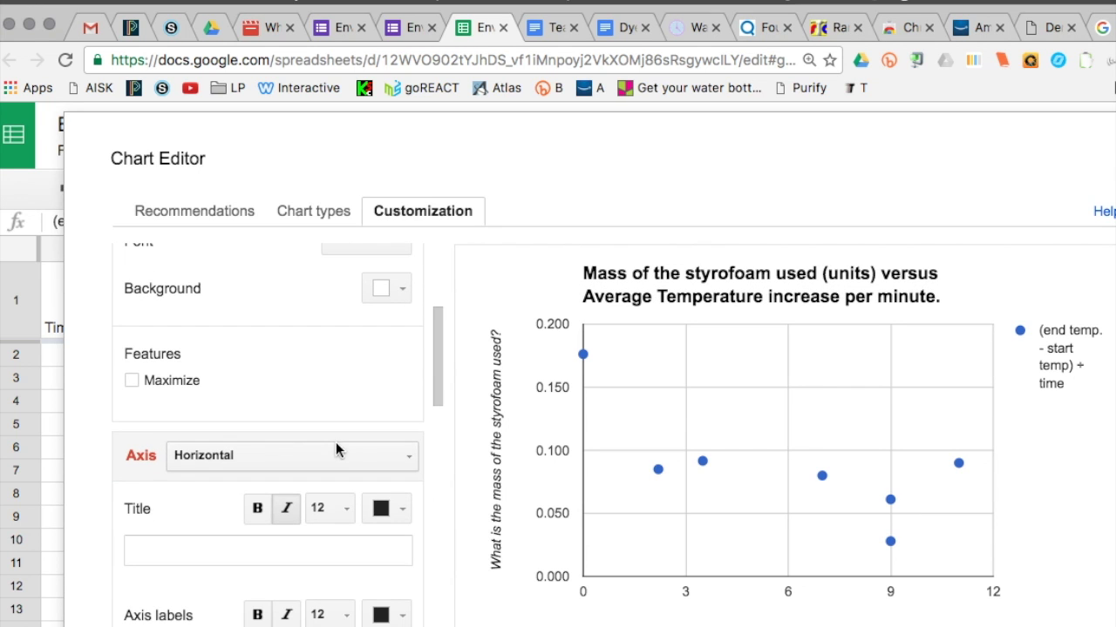
scroll(257, 503, "down", 1)
left_click(232, 506)
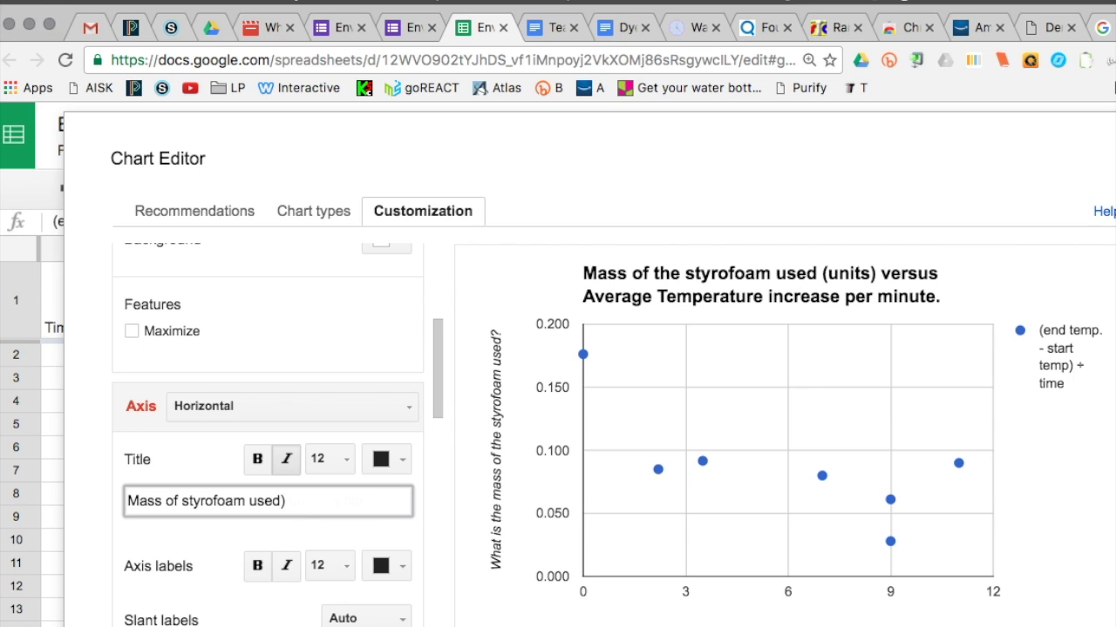
Title the left vertical axis 'Average Temperature Increase per minute (units go here)'
left_click(287, 406)
left_click(244, 471)
triple_click(199, 500)
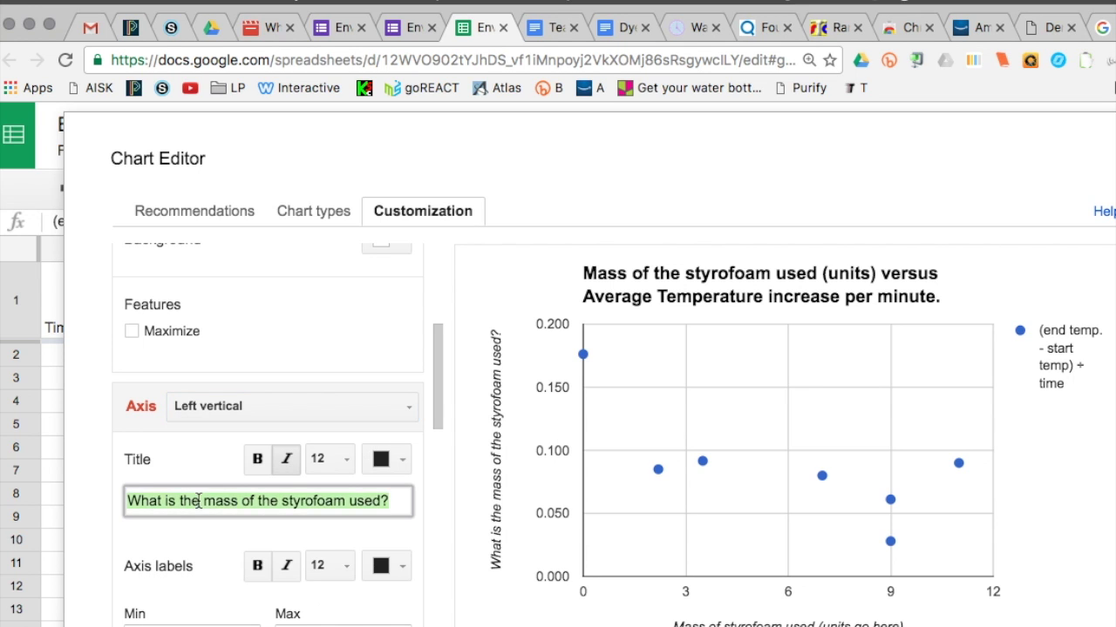
type("Average Temperature")
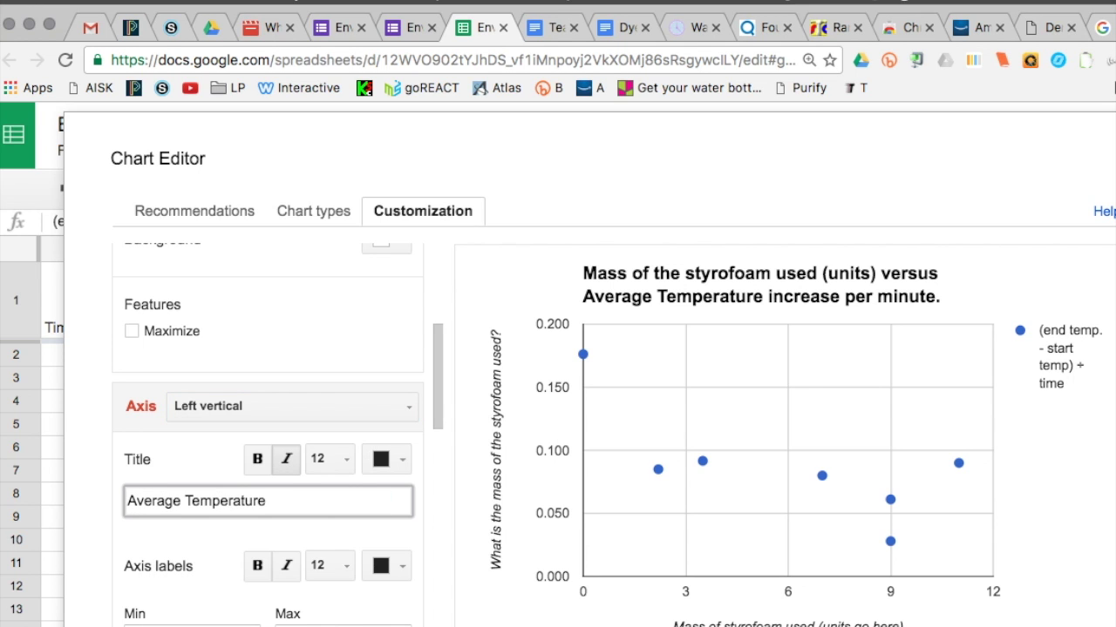
type(" Increase pe rmin")
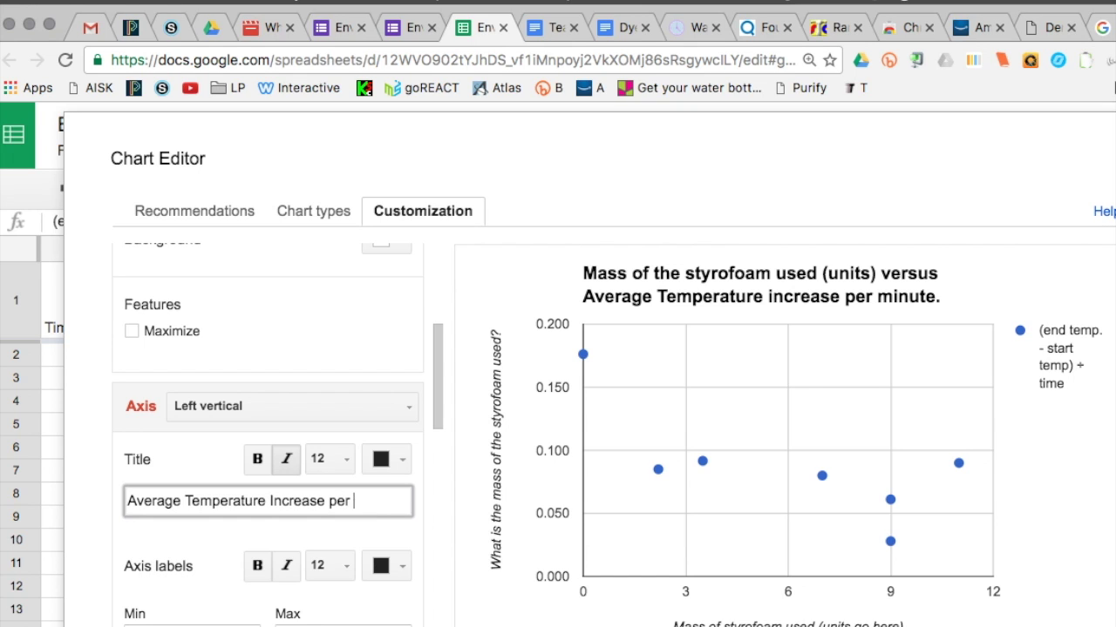
type("ute (u")
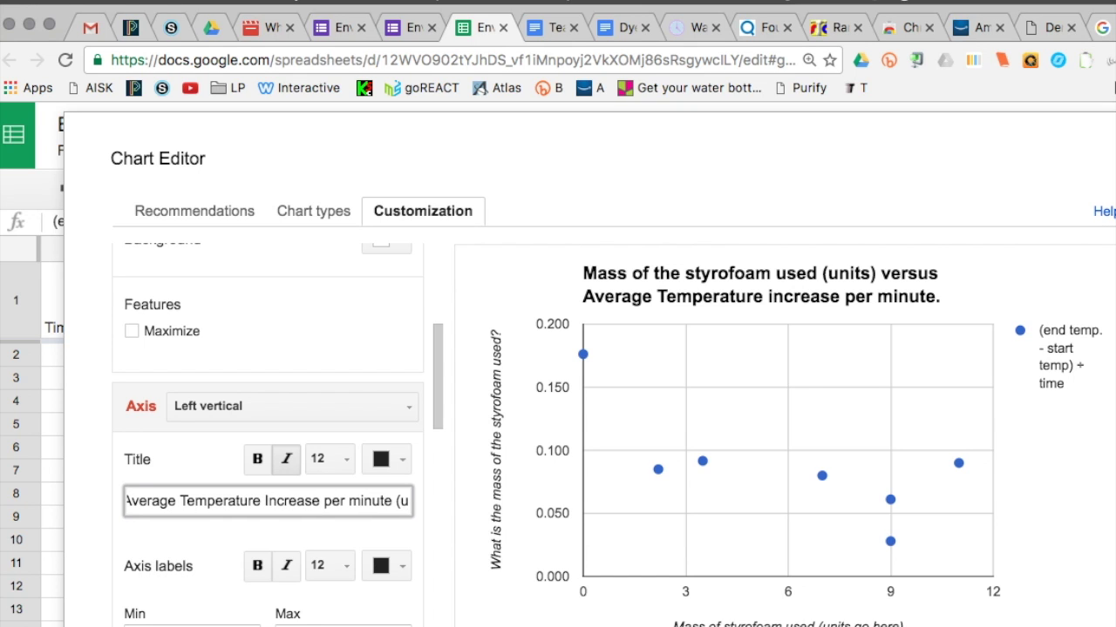
type("nits go here)")
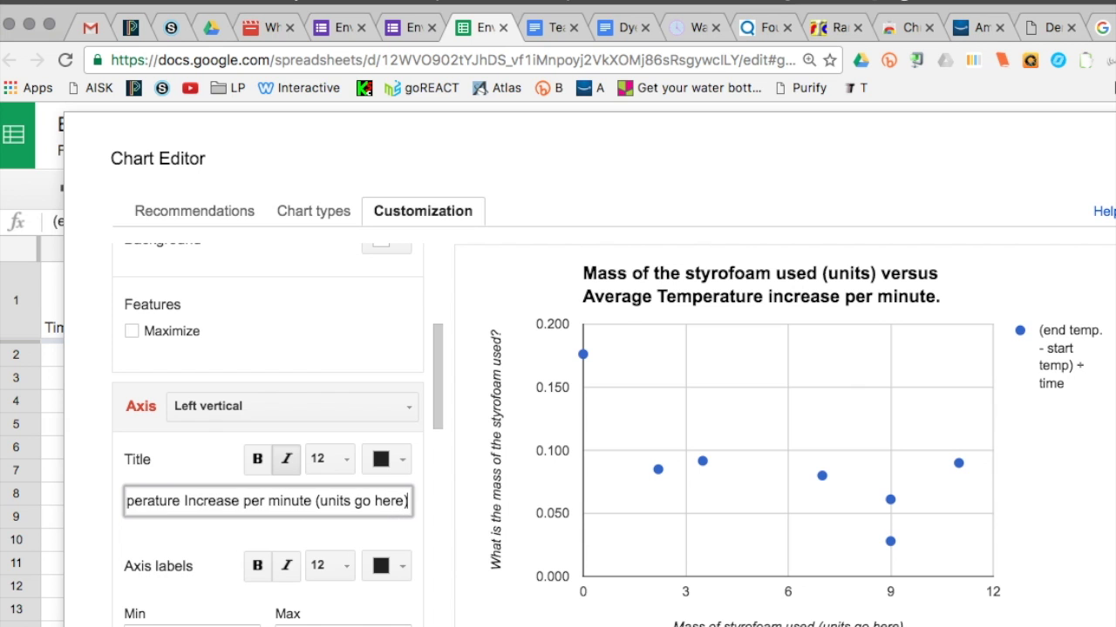
scroll(154, 568, "down", 10)
scroll(153, 568, "down", 5)
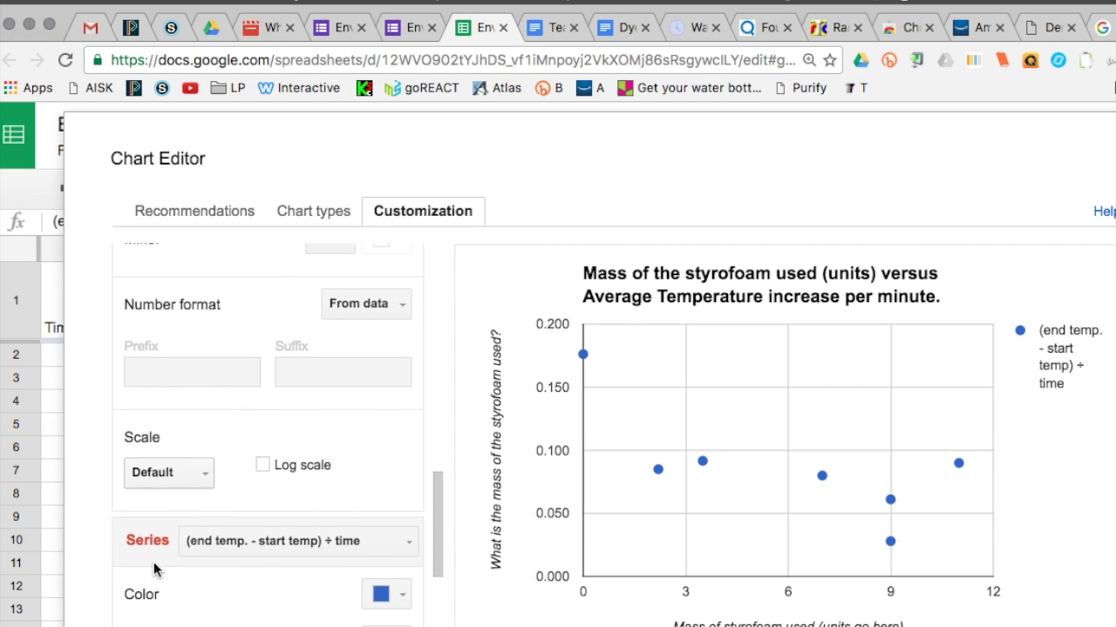
scroll(154, 568, "down", 3)
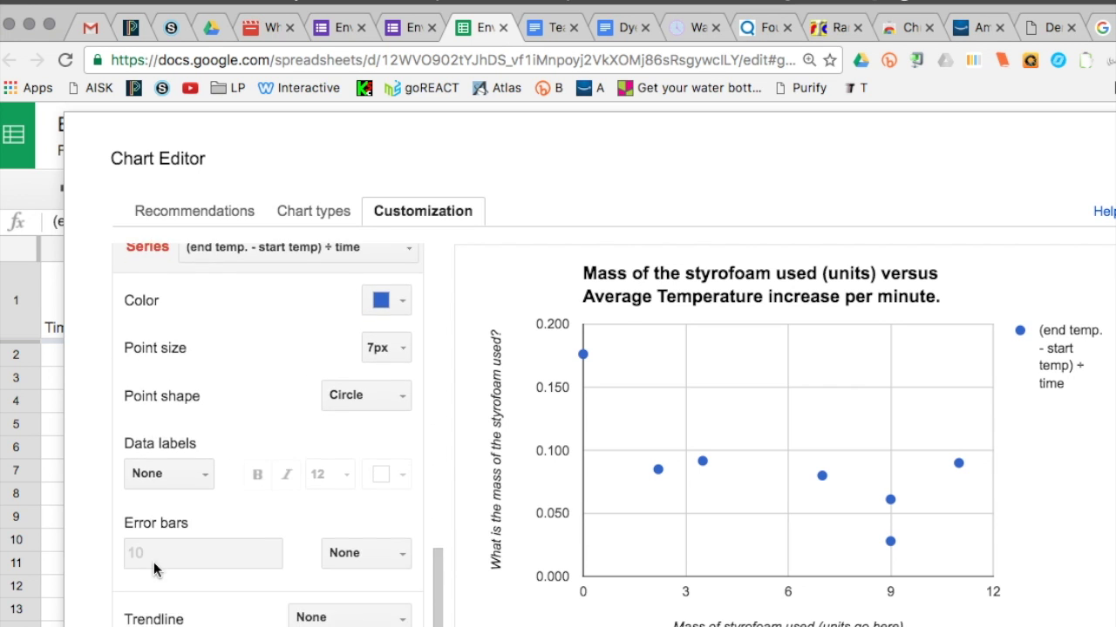
Add a linear trendline to the chart with its R² shown
left_click(322, 614)
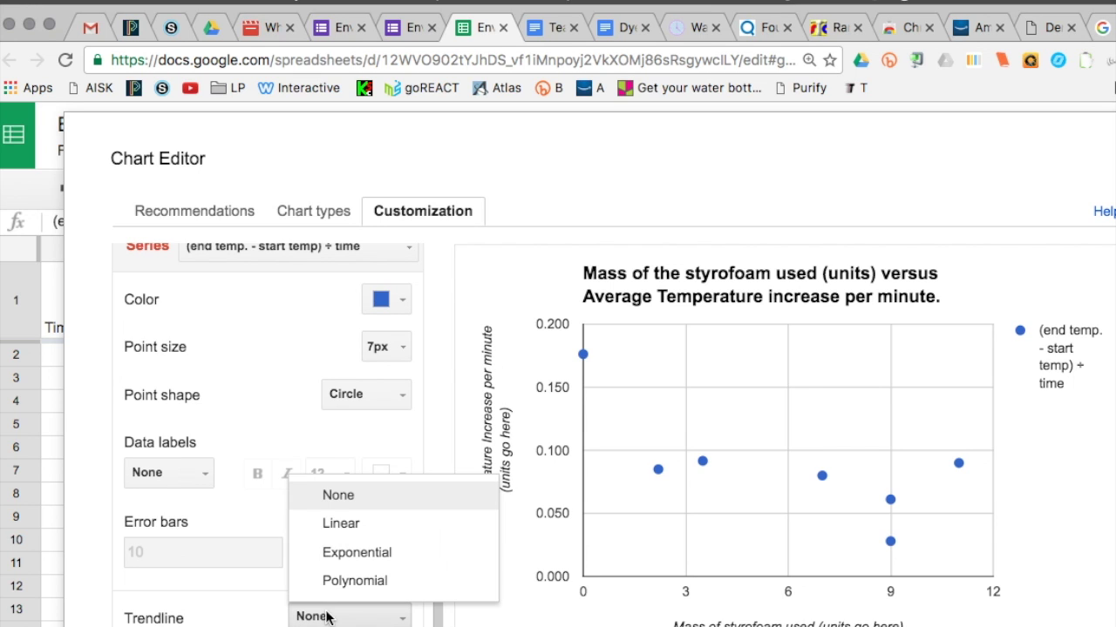
left_click(347, 528)
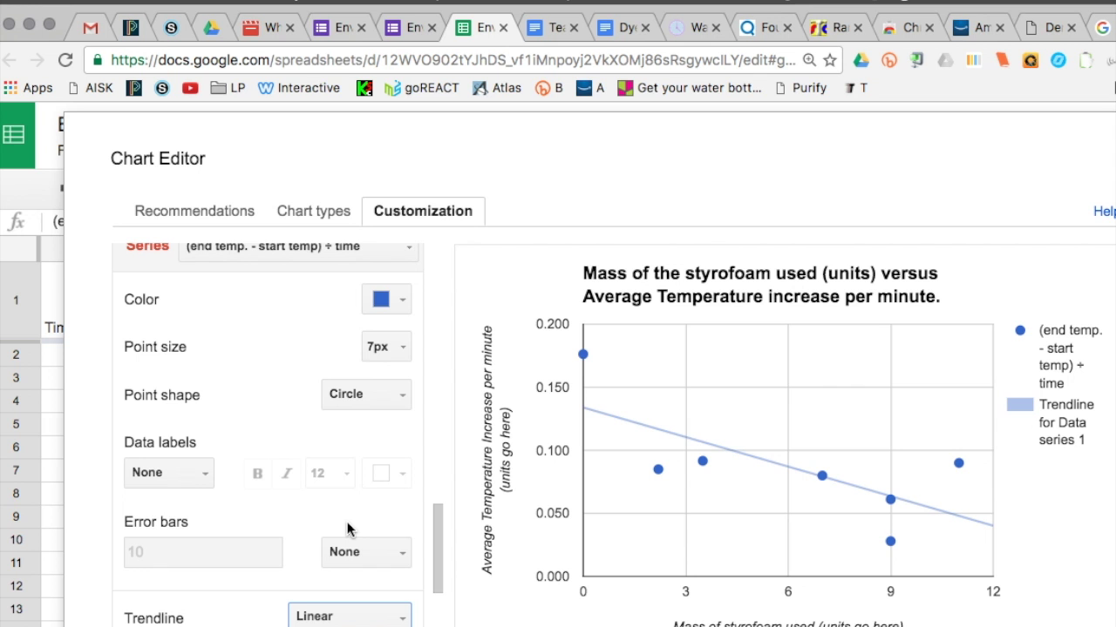
scroll(347, 528, "down", 3)
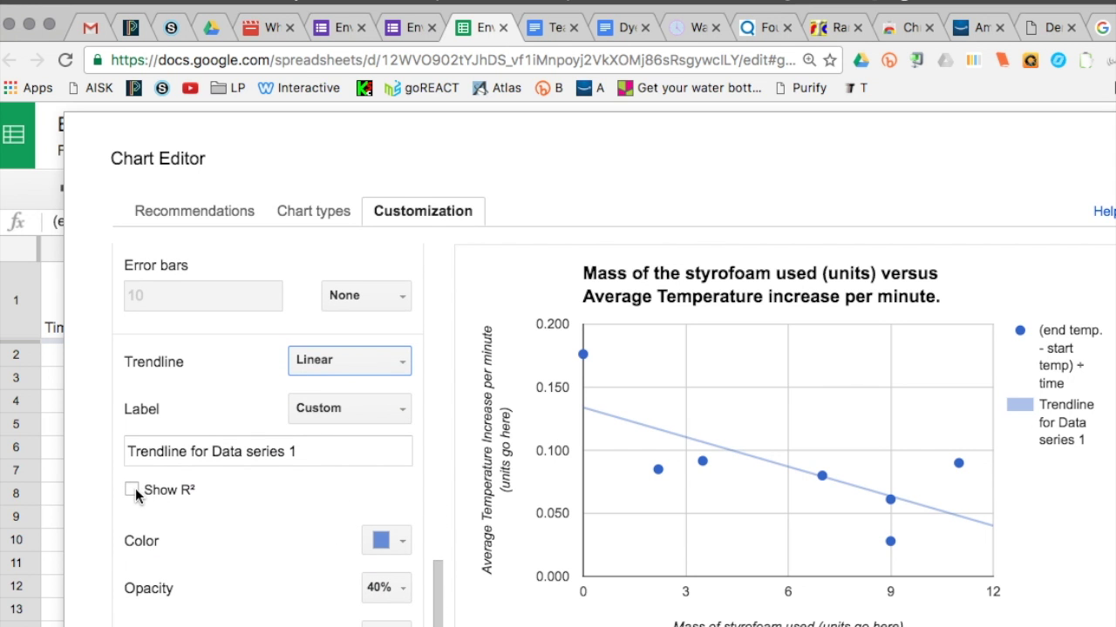
left_click(133, 490)
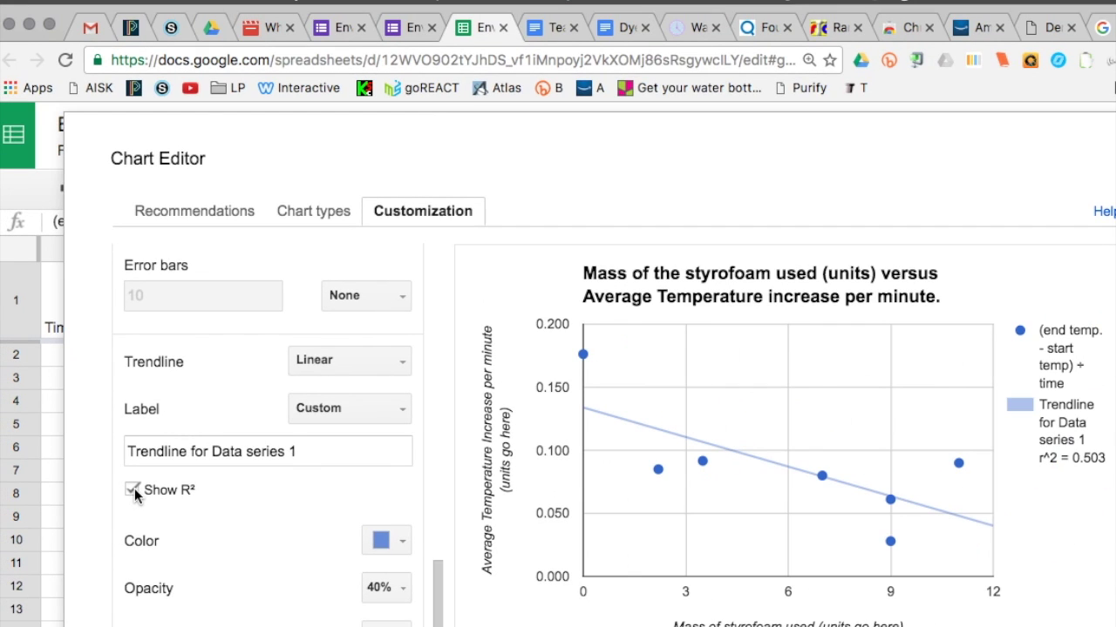
Make the trendline red and 8px thick, then close the Chart Editor
left_click(403, 541)
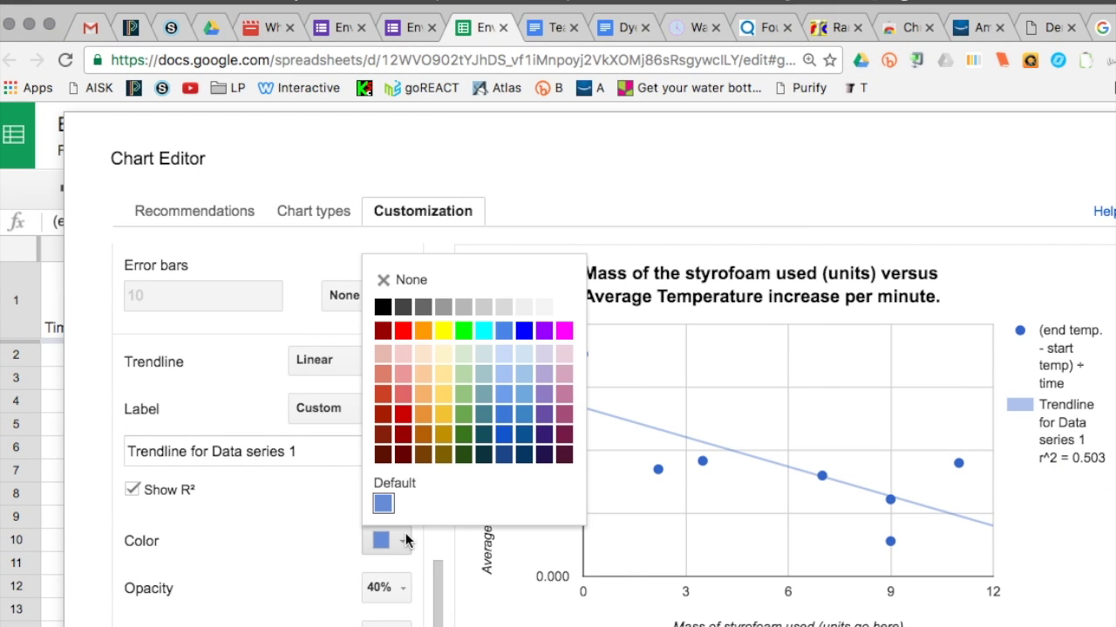
left_click(402, 330)
scroll(402, 595, "down", 1)
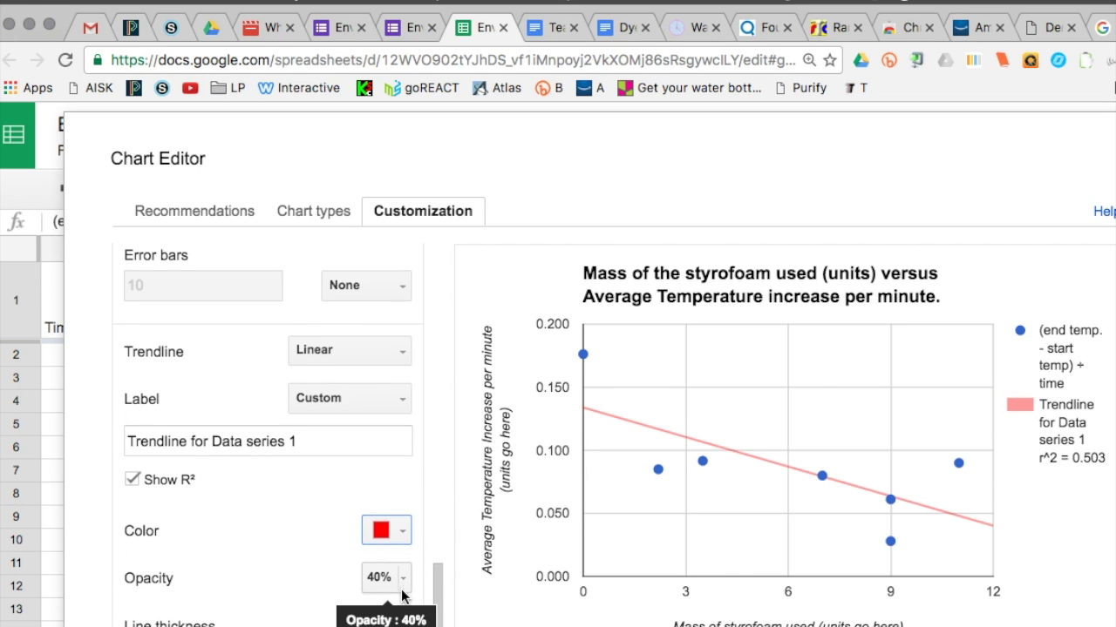
left_click(403, 619)
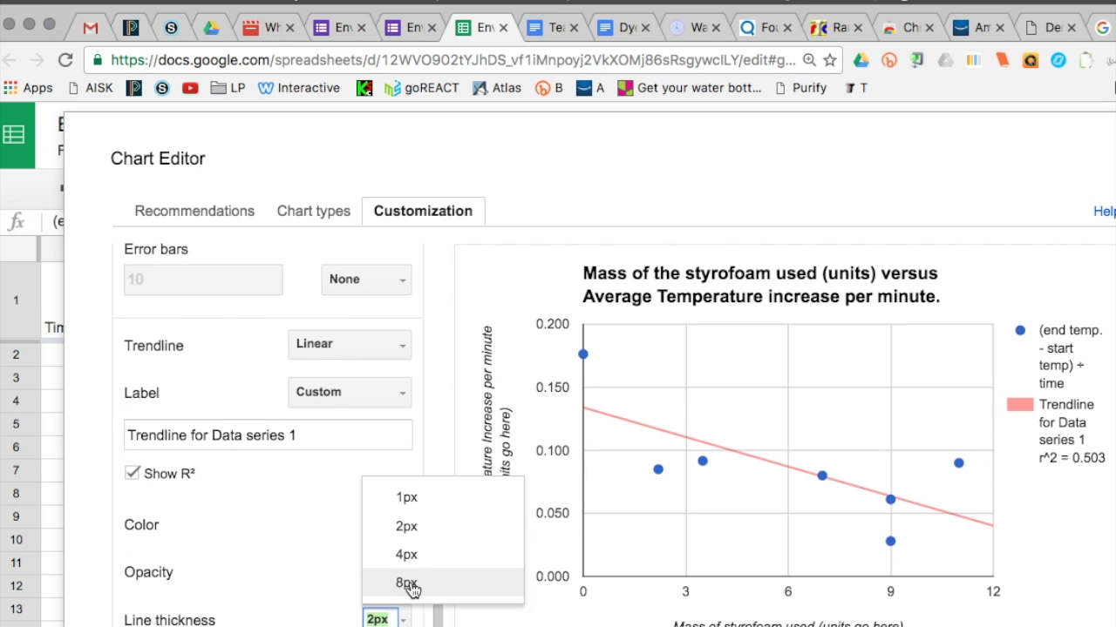
left_click(406, 583)
scroll(316, 503, "down", 1)
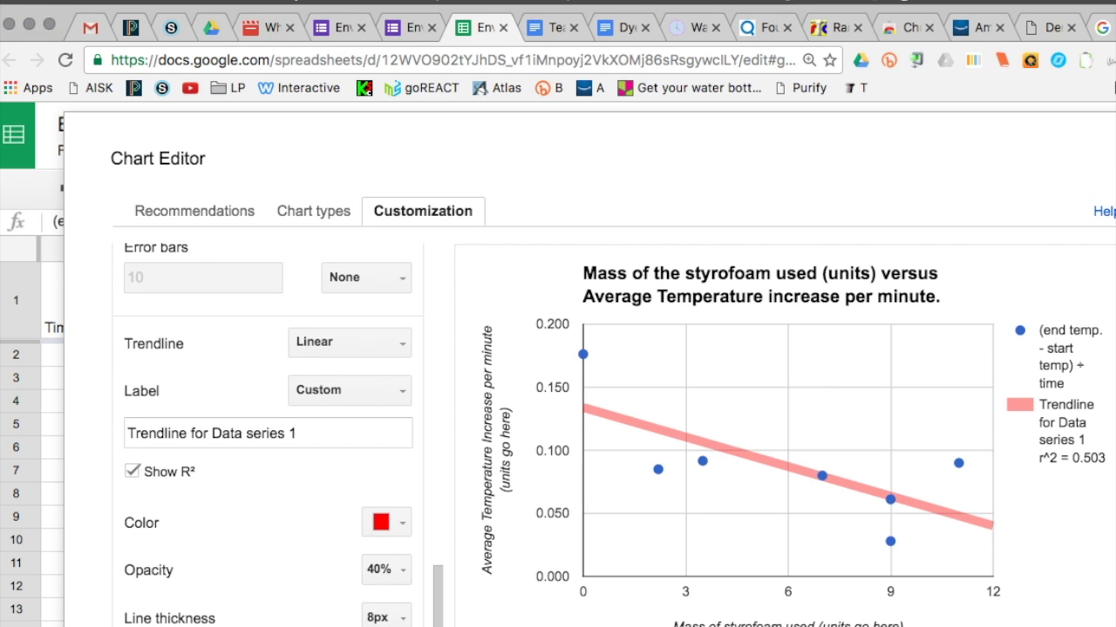
key("Escape")
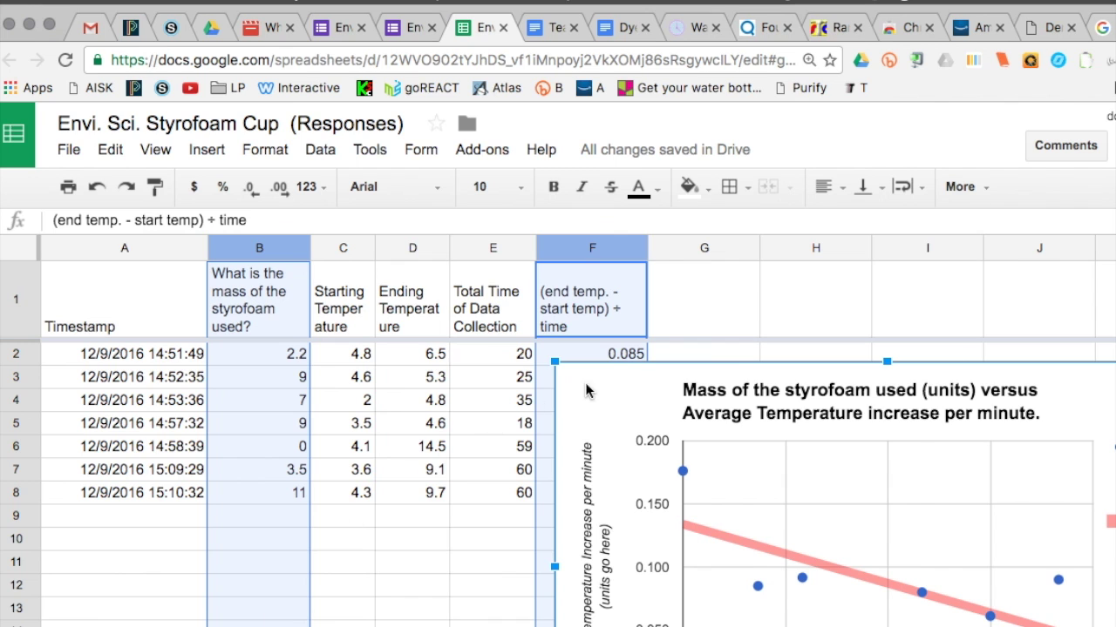
Move the chart to start at column D, copy it, and go to the lab report document
left_click_drag(586, 391, 427, 336)
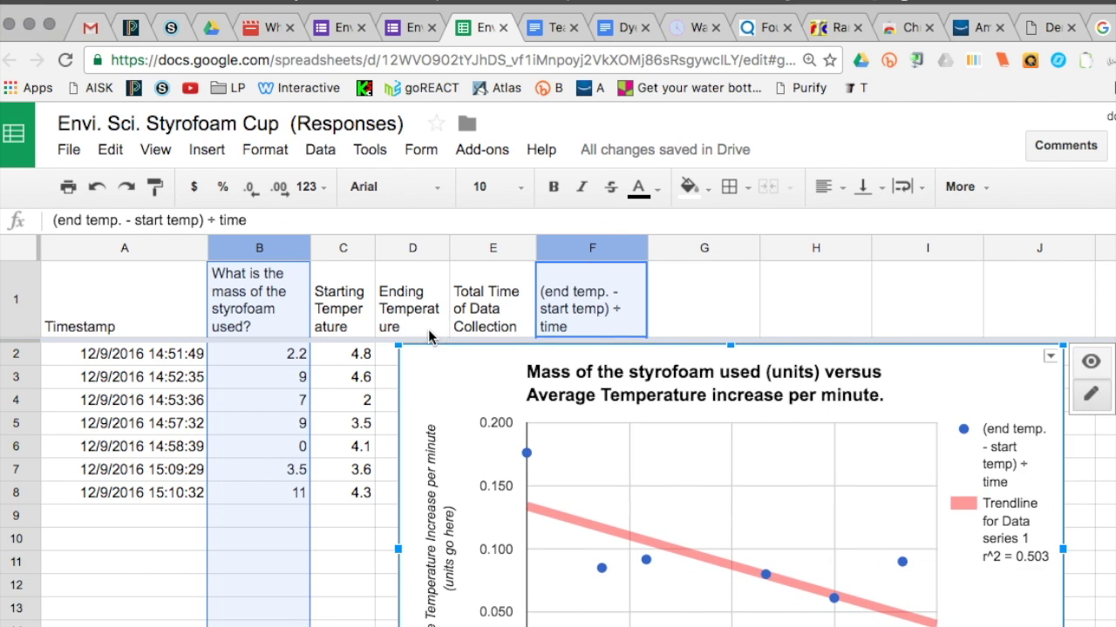
left_click(1050, 357)
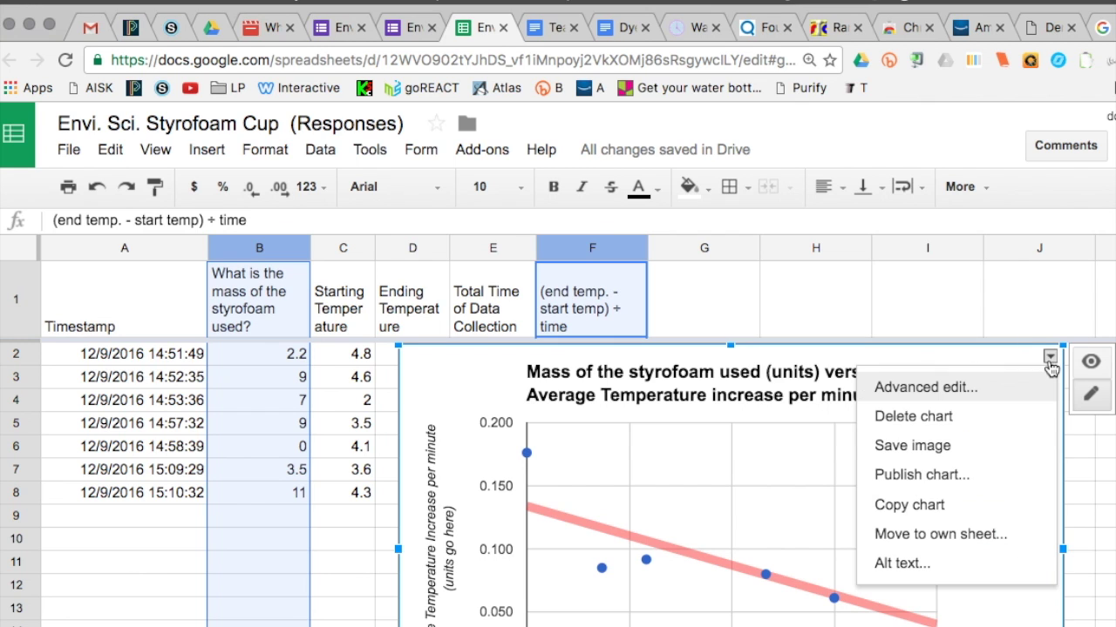
left_click(926, 505)
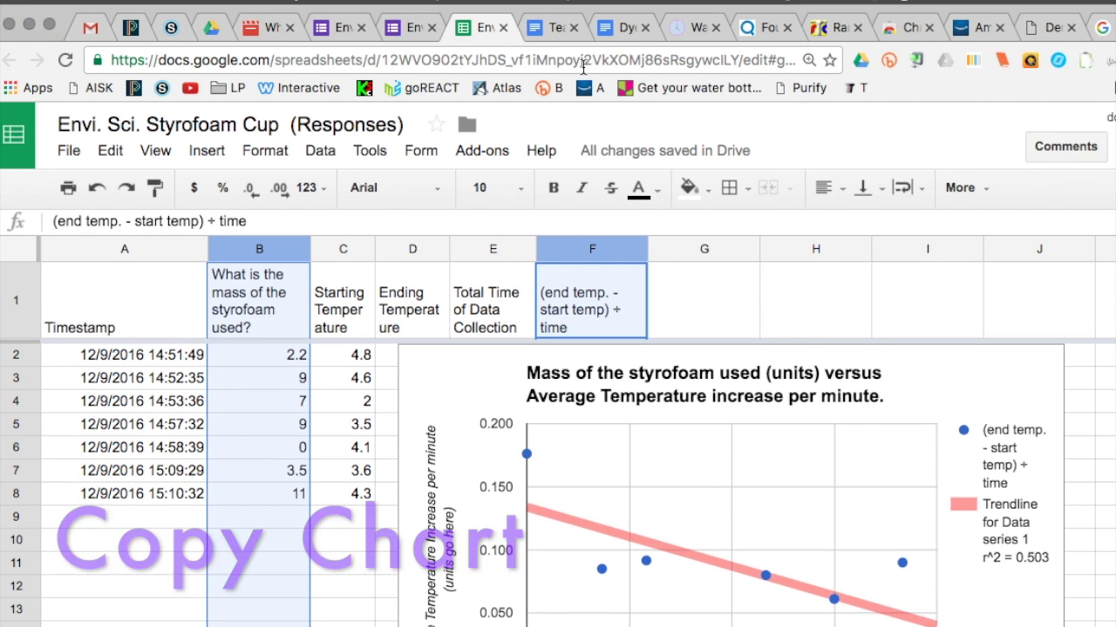
left_click(562, 30)
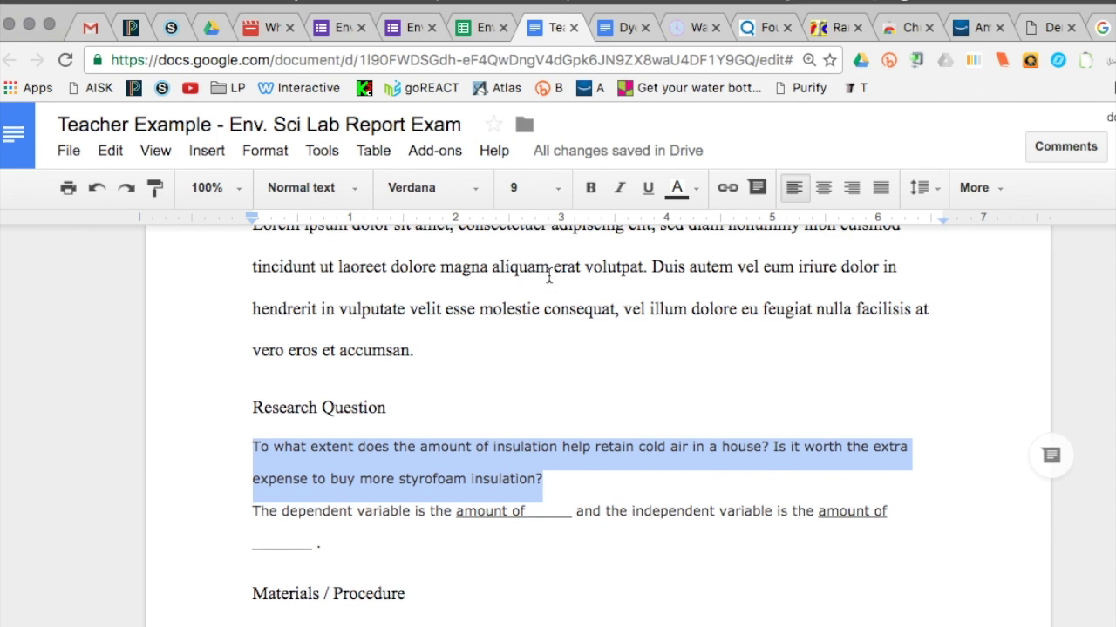
Rename a SECTION HEADER to 'Data Analysis:' and paste the chart linked to the spreadsheet below it
scroll(548, 274, "down", 5)
scroll(550, 418, "down", 10)
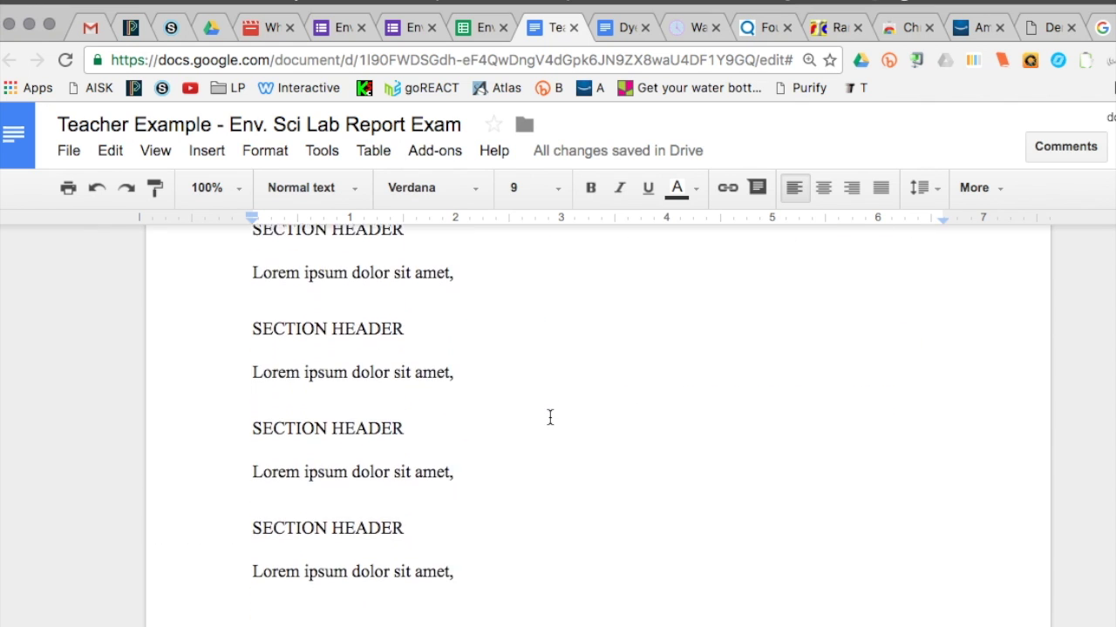
left_click_drag(248, 445, 406, 443)
type("Data An")
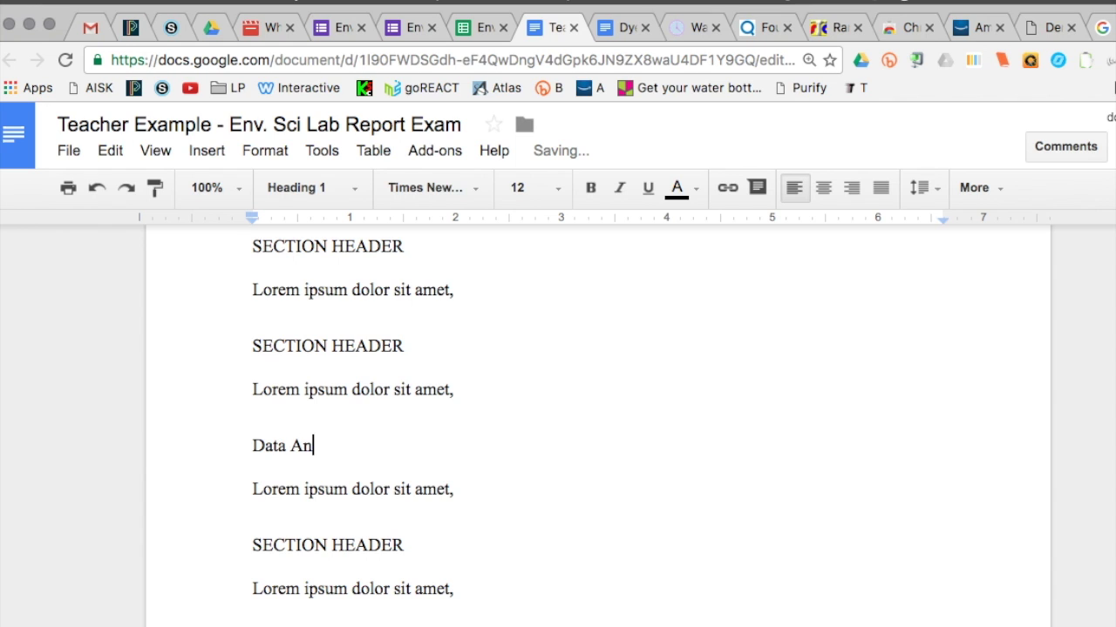
type("alysis:")
key("Return")
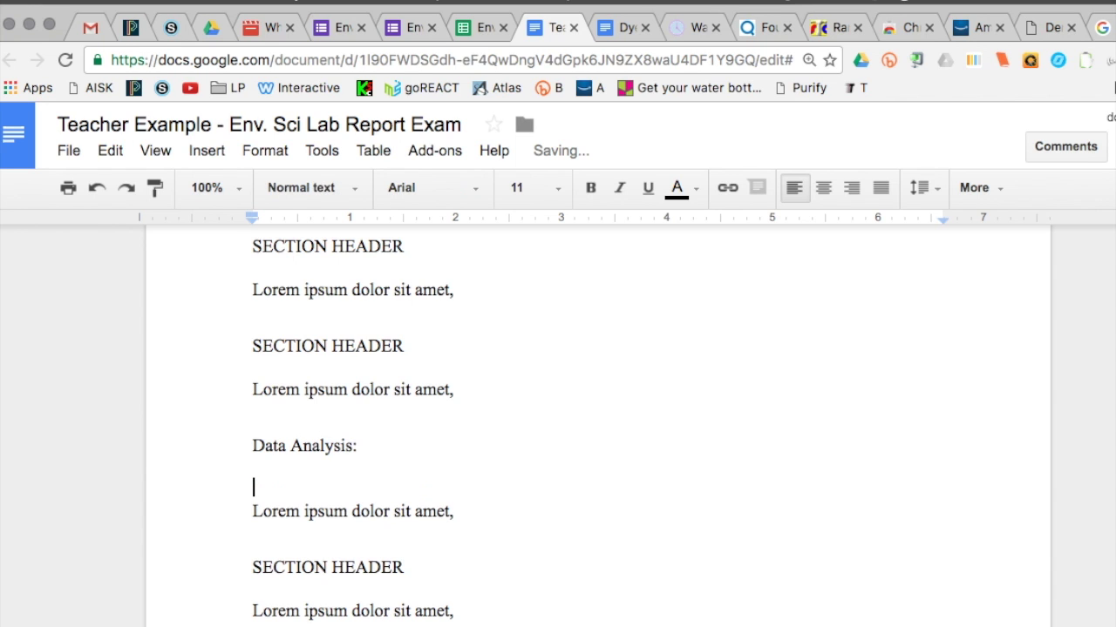
key("super+v")
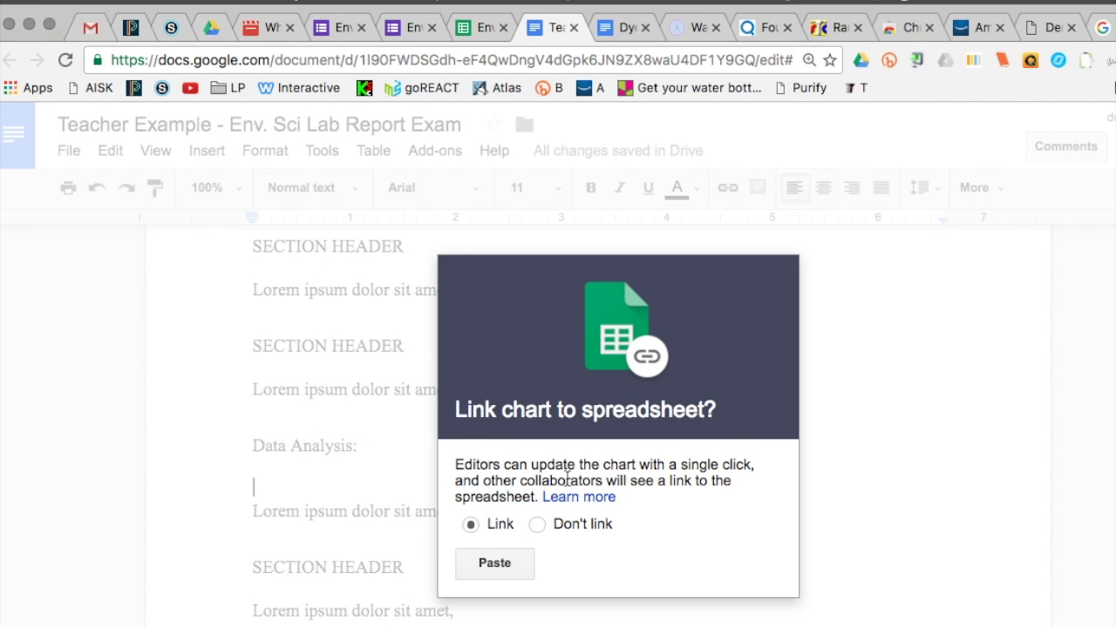
left_click(495, 564)
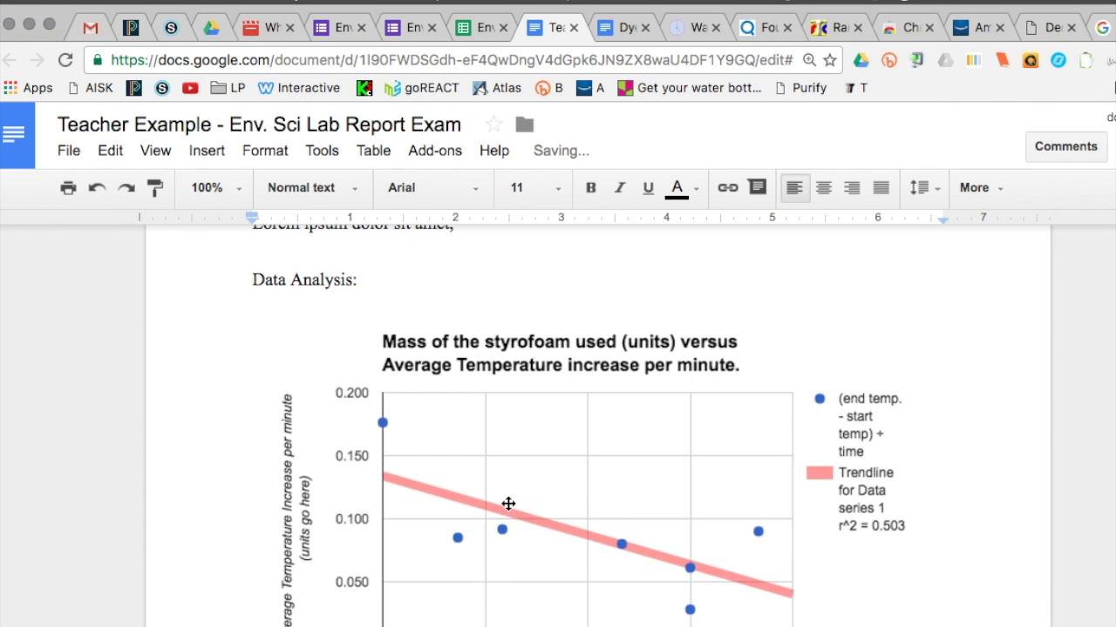
Replace the Lorem ipsum line under the chart with 'Is there a trend or pattern?'
scroll(508, 504, "down", 5)
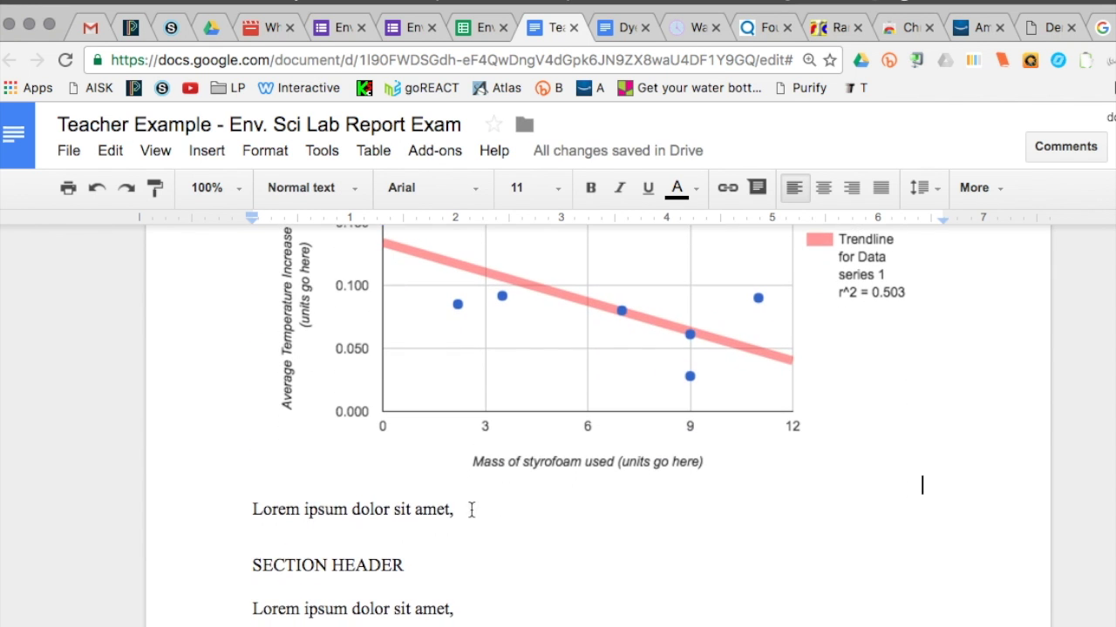
left_click_drag(457, 511, 250, 503)
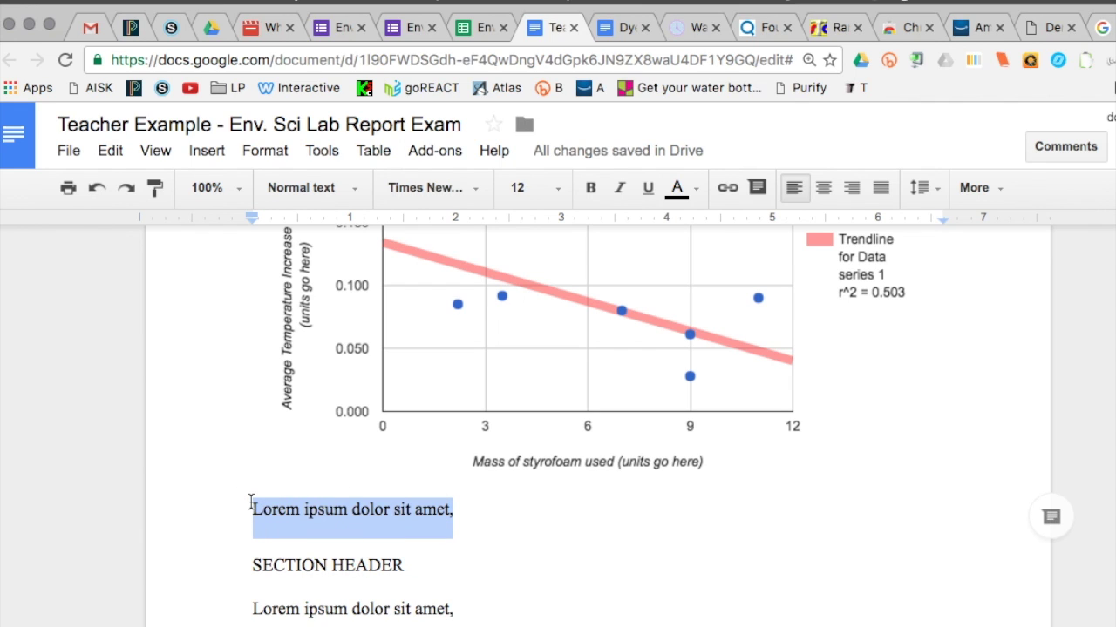
type("Is t")
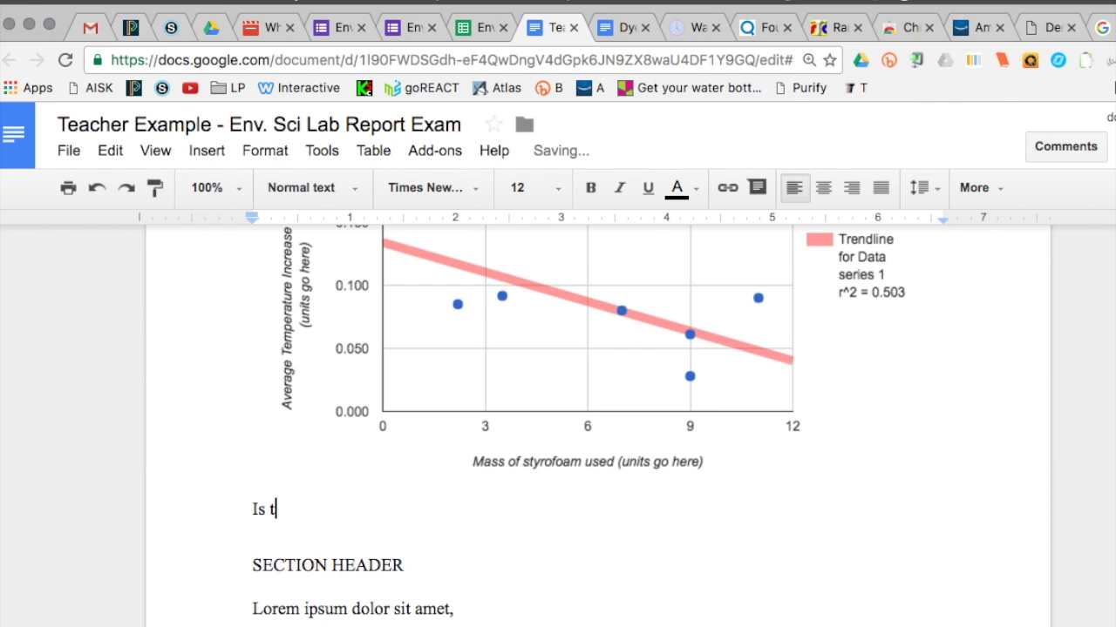
type("here a tress")
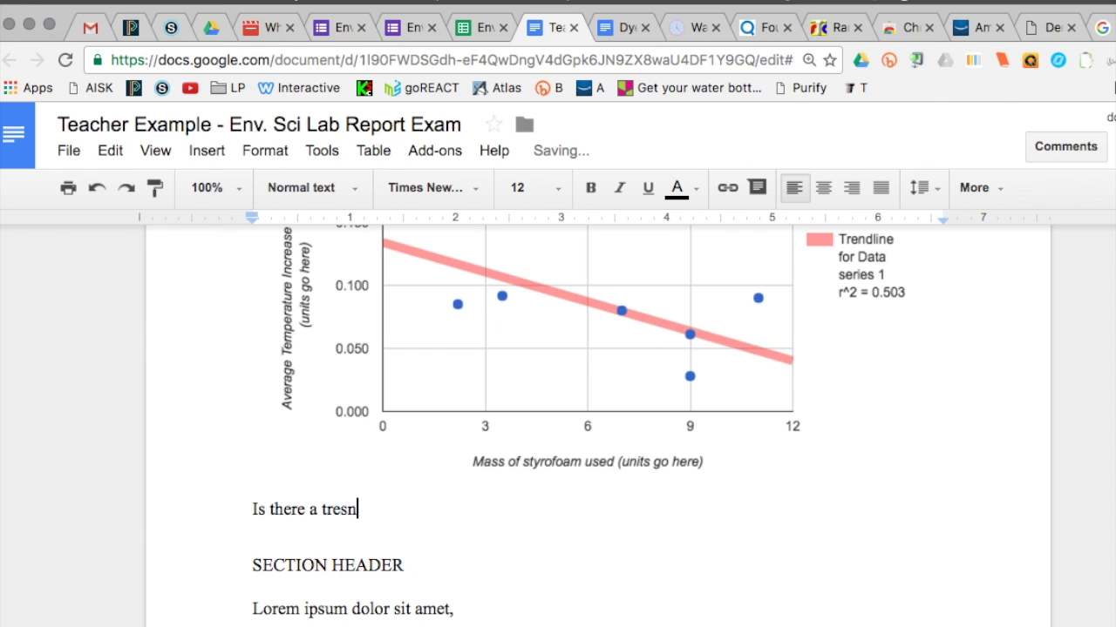
key("BackSpace")
key("BackSpace")
type("nd or aptt")
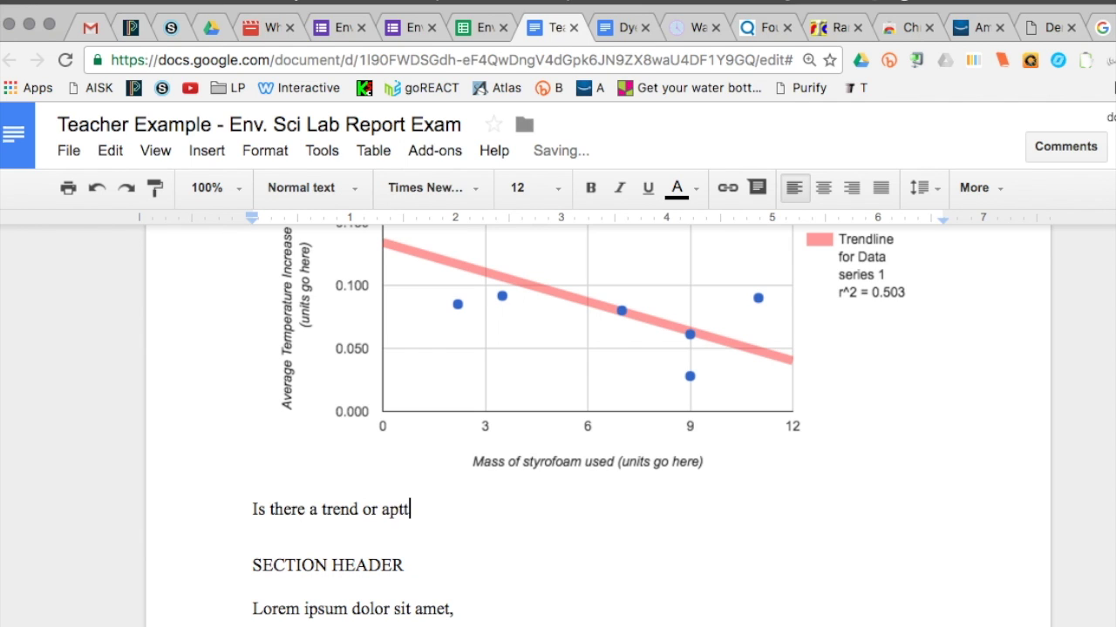
key("BackSpace")
key("BackSpace")
key("BackSpace")
type("pattern?")
scroll(579, 426, "up", 1)
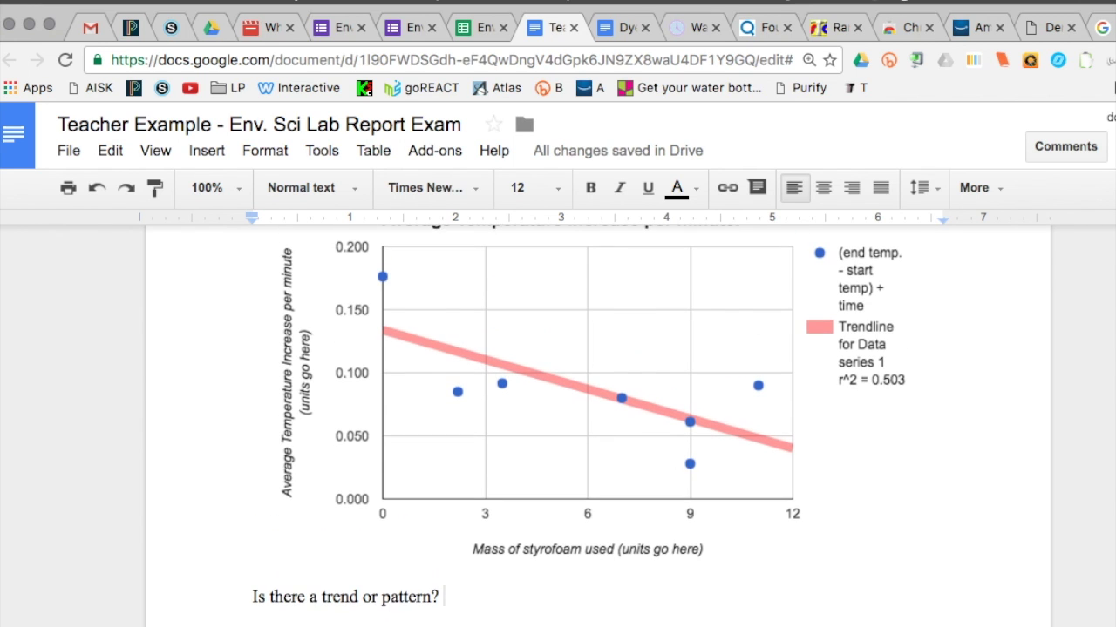
scroll(579, 427, "down", 1)
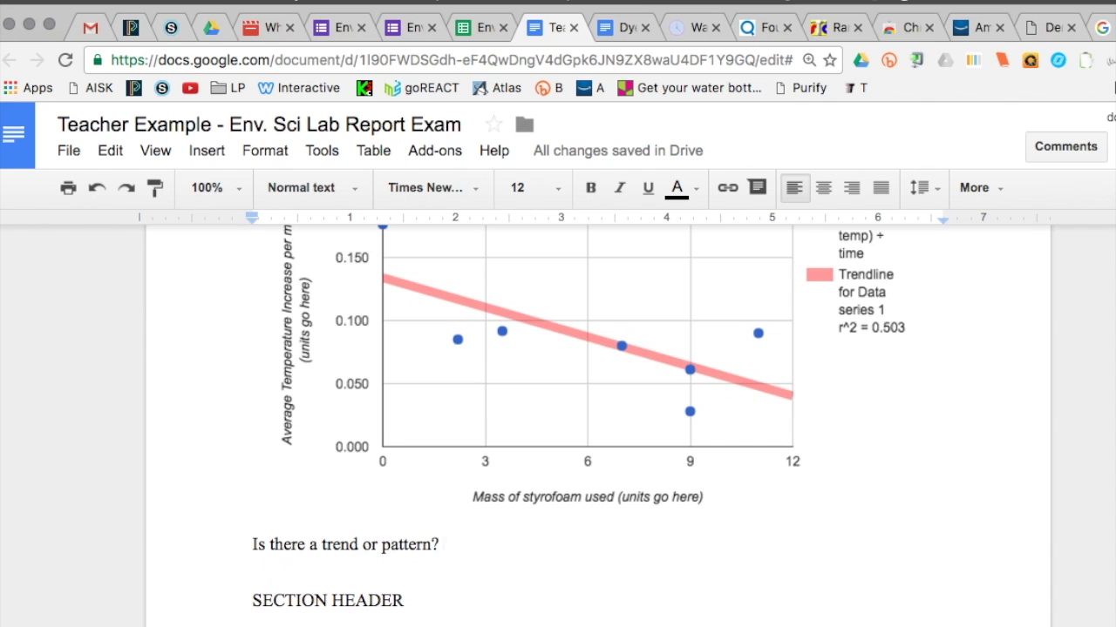
left_click(253, 544)
Insert a new line above the trend question reading 'Was there an outlier?'
key("Return")
key("Up")
type("W")
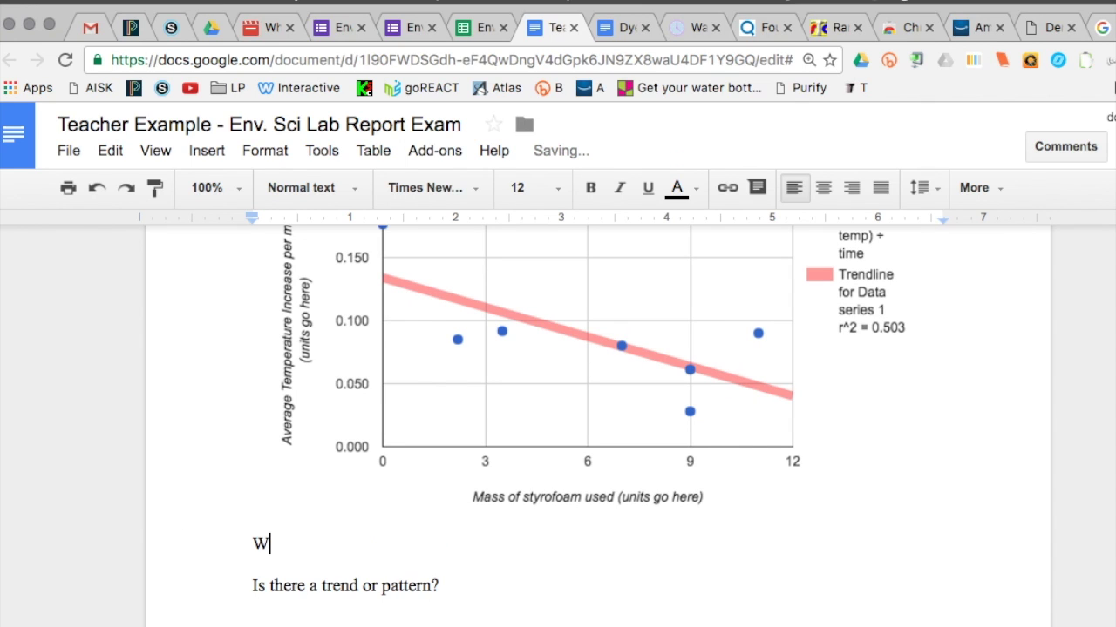
type("as there an outlier")
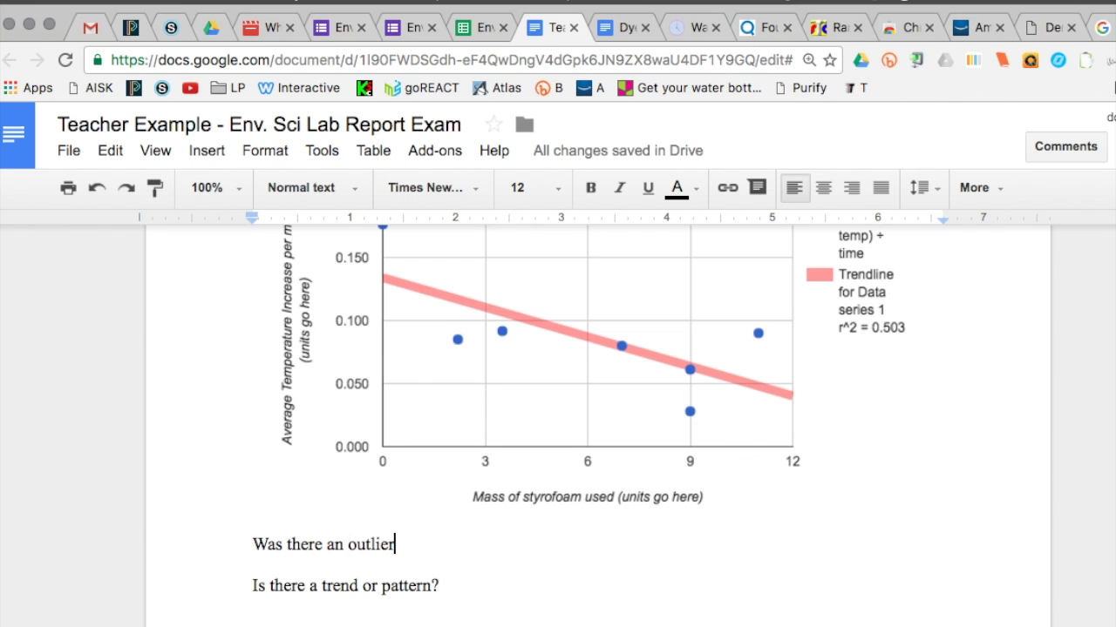
type("?")
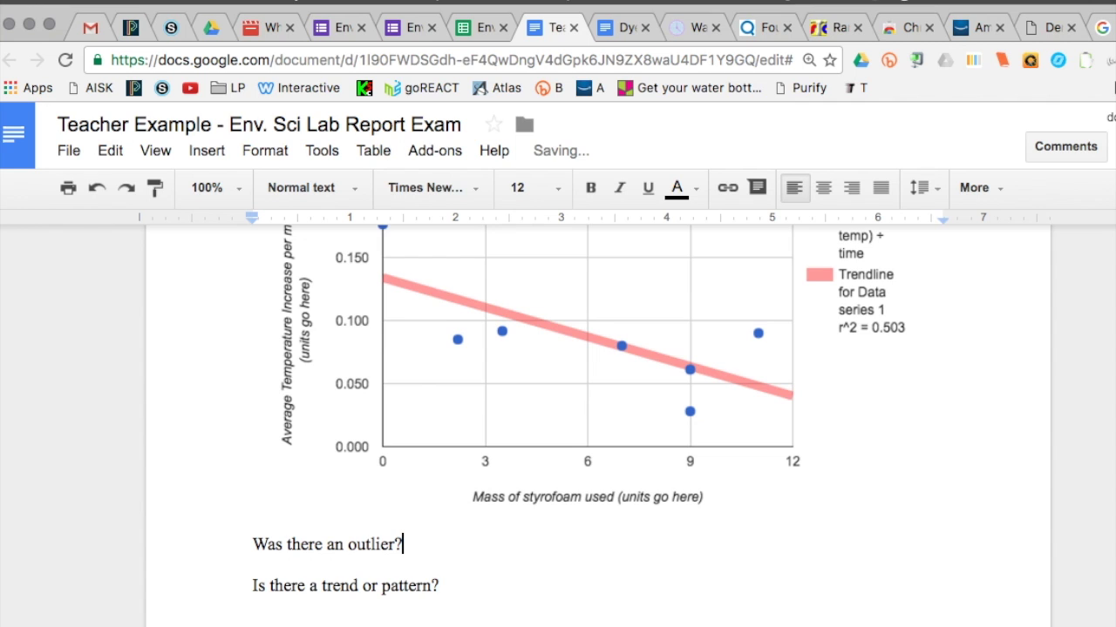
scroll(579, 423, "down", 2)
Extend it to '…outlier in the data set? Describe it using the dependent and independent variable.' and start a new line
key("BackSpace")
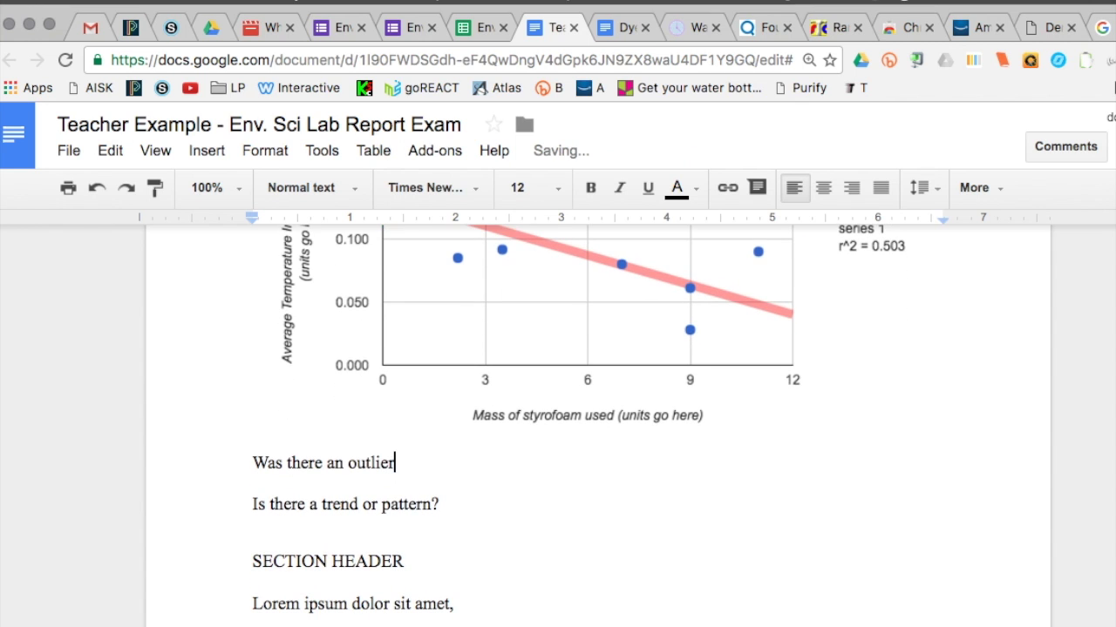
type("in the data set")
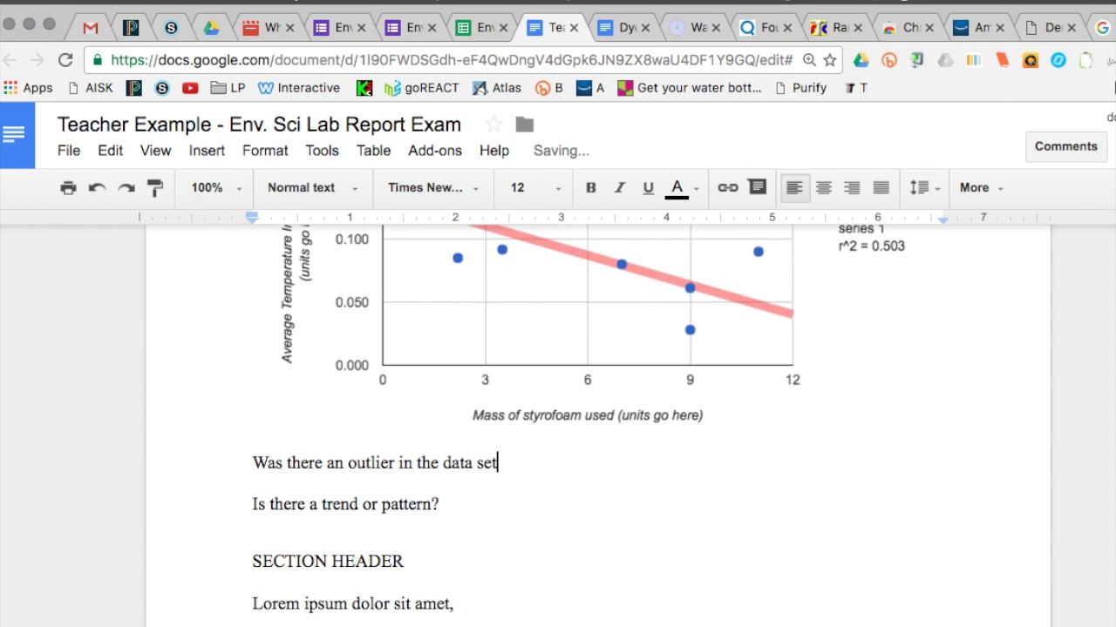
type("?")
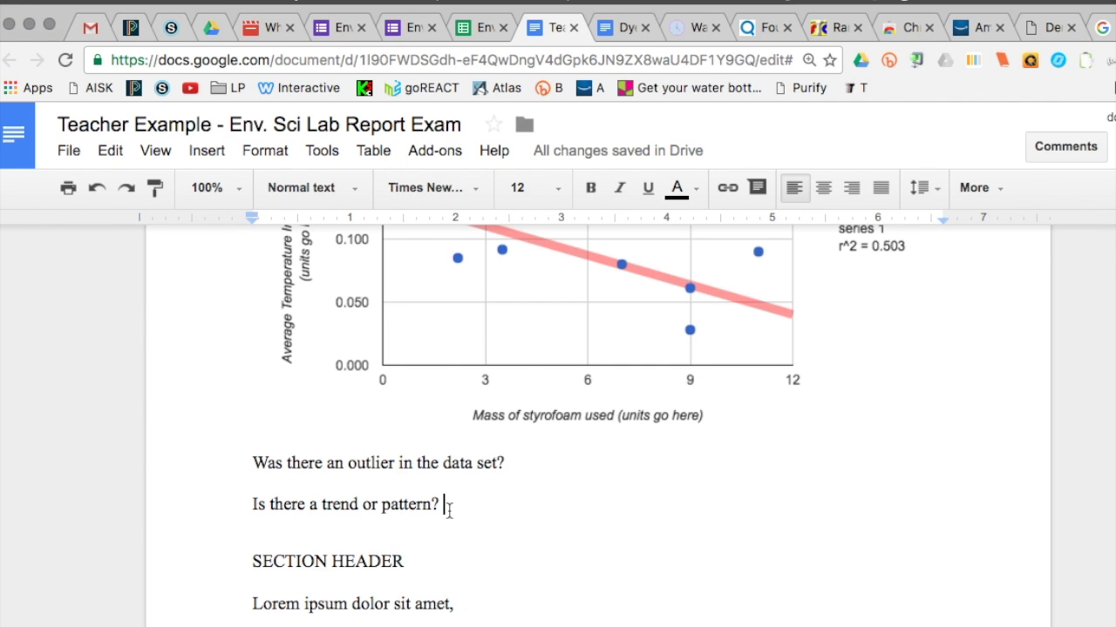
type(" Desc")
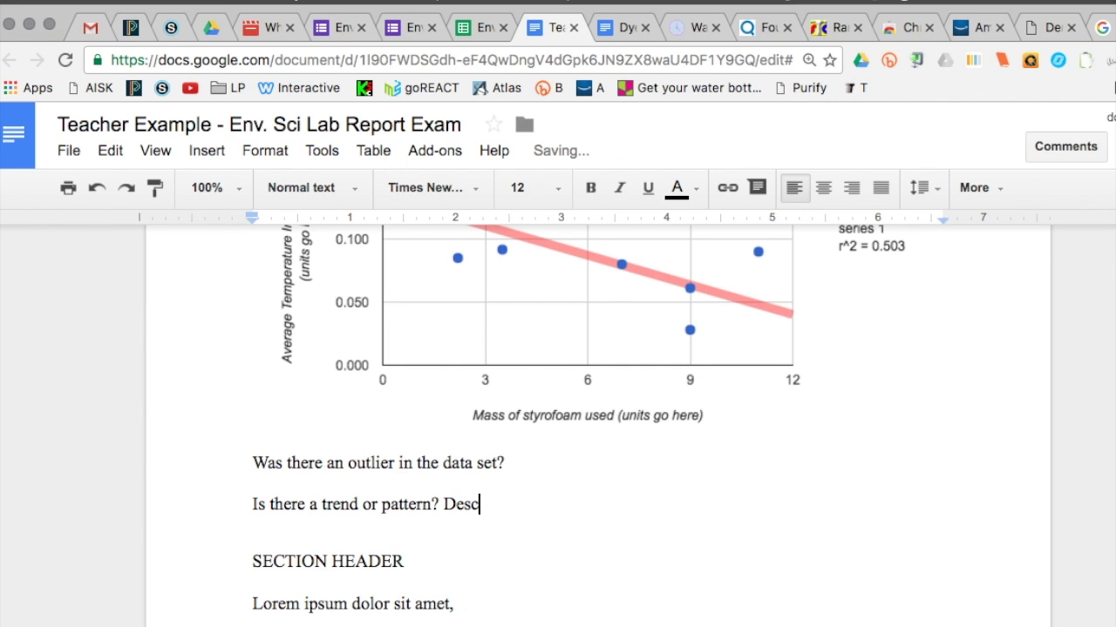
type("ribe it using the ")
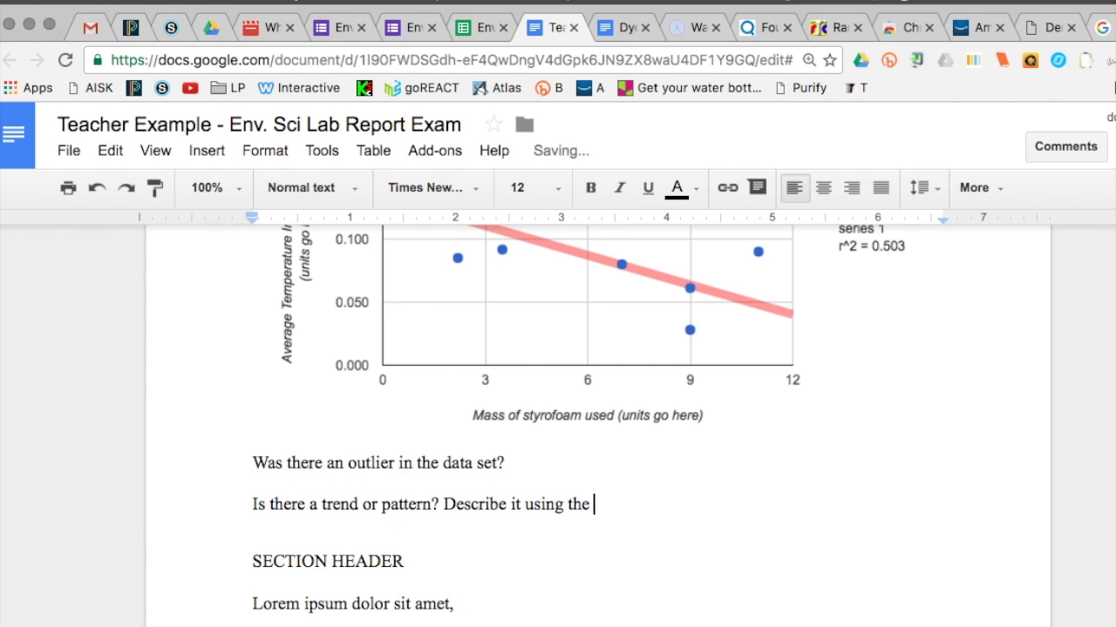
type("dependent and e")
key("BackSpace")
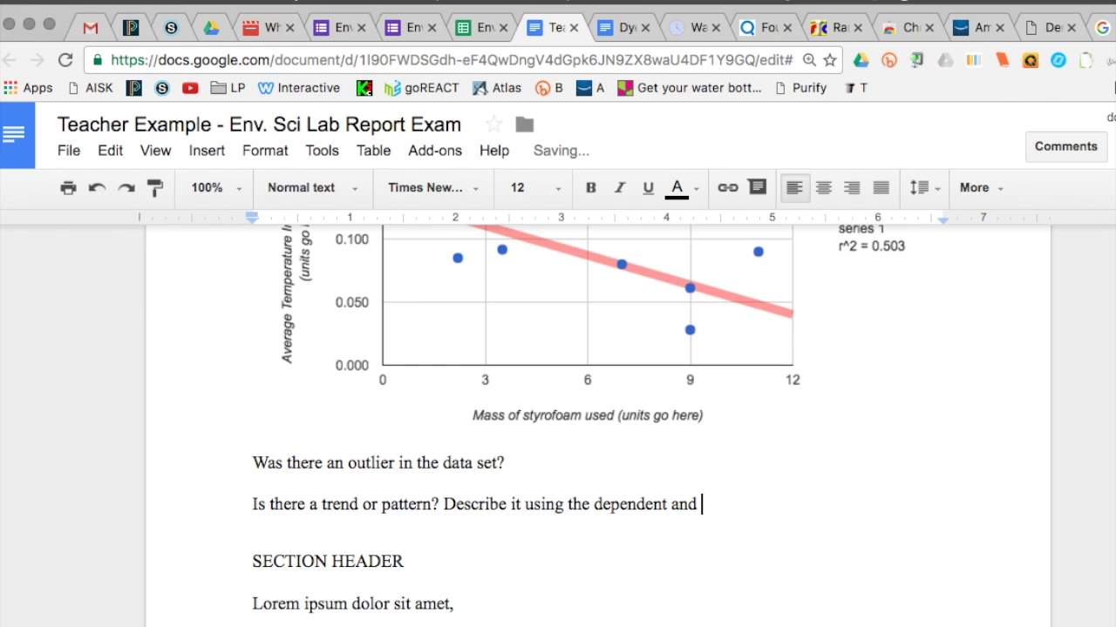
type("indepe")
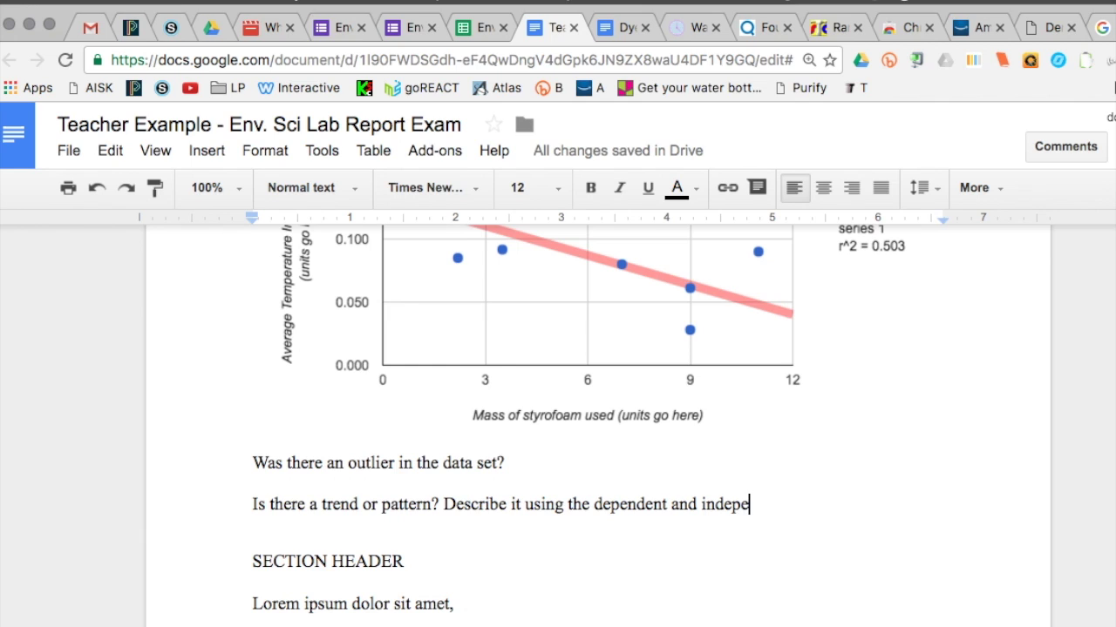
type("dent var")
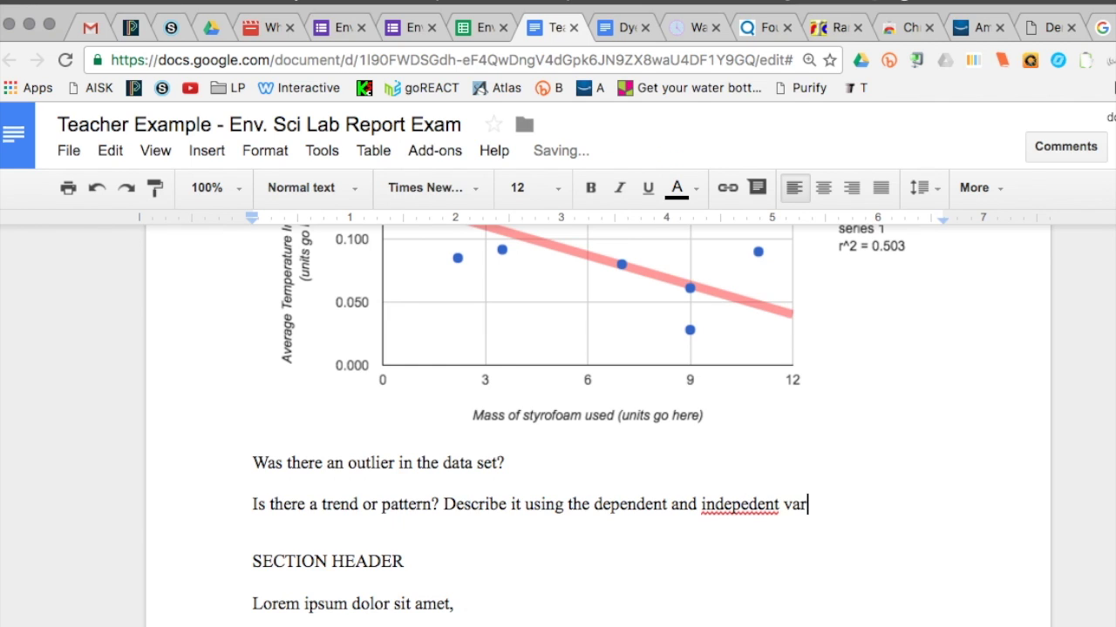
type("iable")
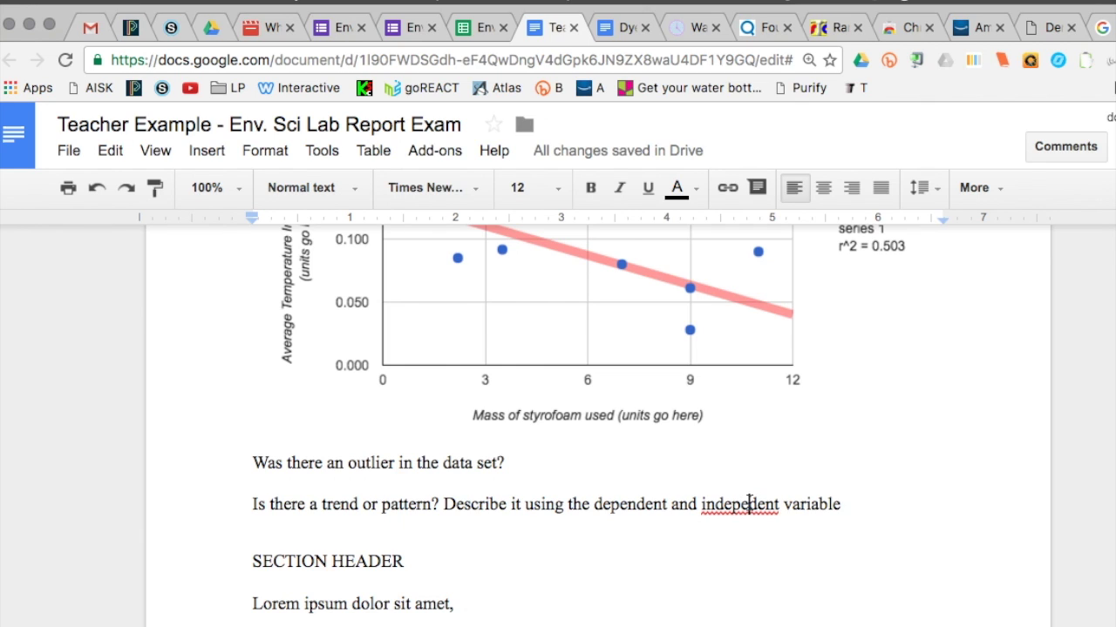
left_click(749, 504)
type("n")
left_click(847, 504)
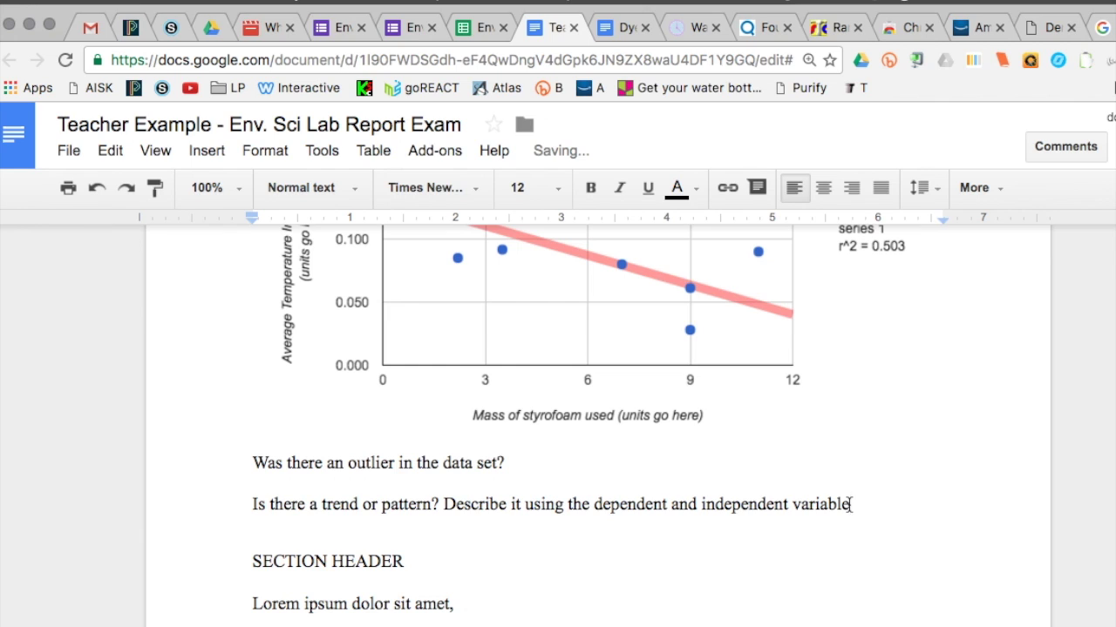
type(".")
key("Return")
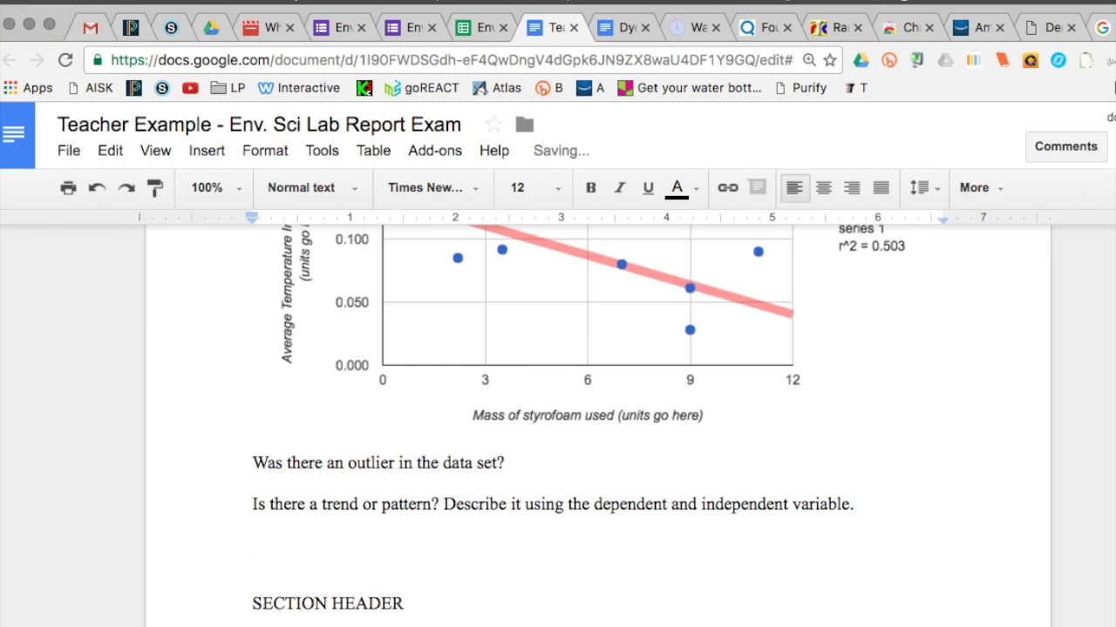